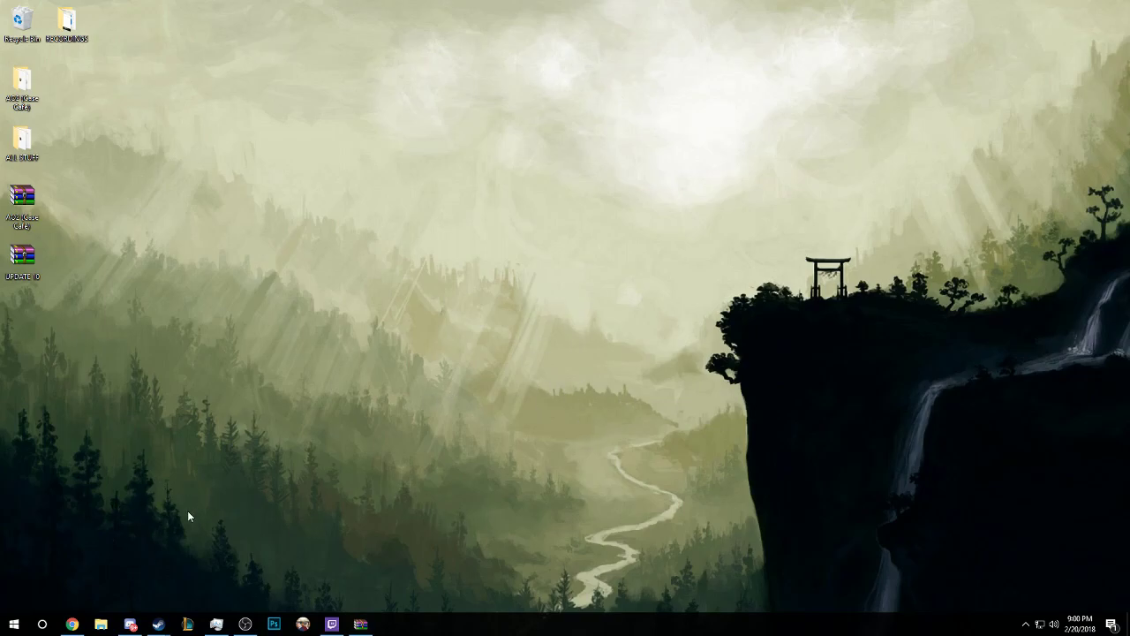
Bring up the Case Café site and highlight its Discord server invite link.
{"action": "left_click", "coordinate": [71, 624]}
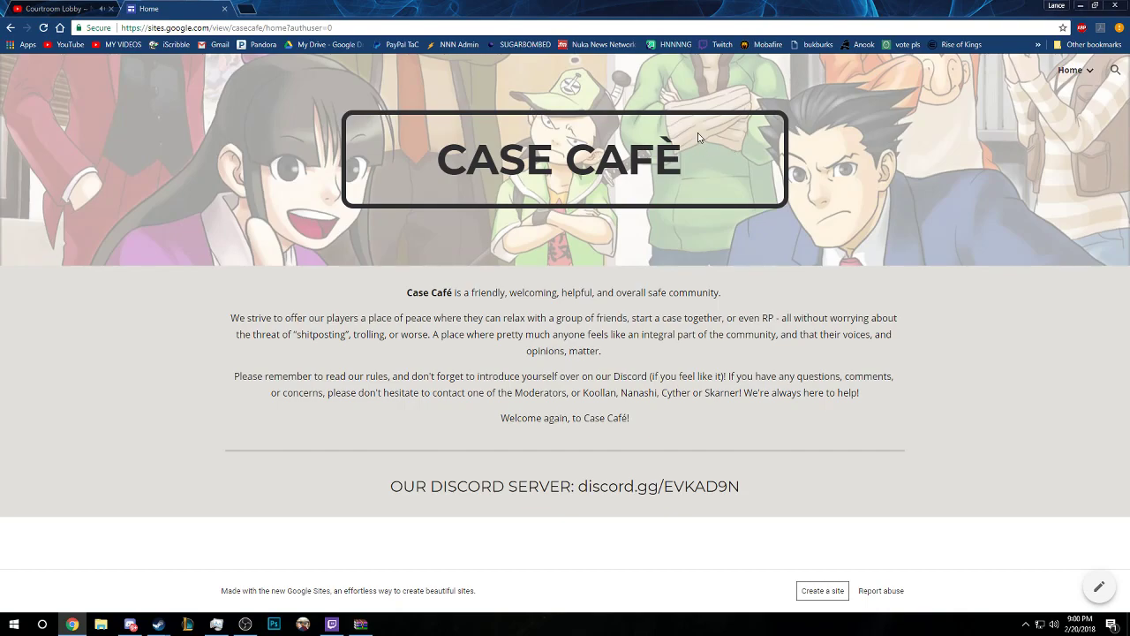
{"action": "left_click_drag", "start_coordinate": [776, 489], "coordinate": [355, 506]}
{"action": "left_click", "coordinate": [410, 446]}
{"action": "left_click_drag", "start_coordinate": [741, 486], "coordinate": [577, 488]}
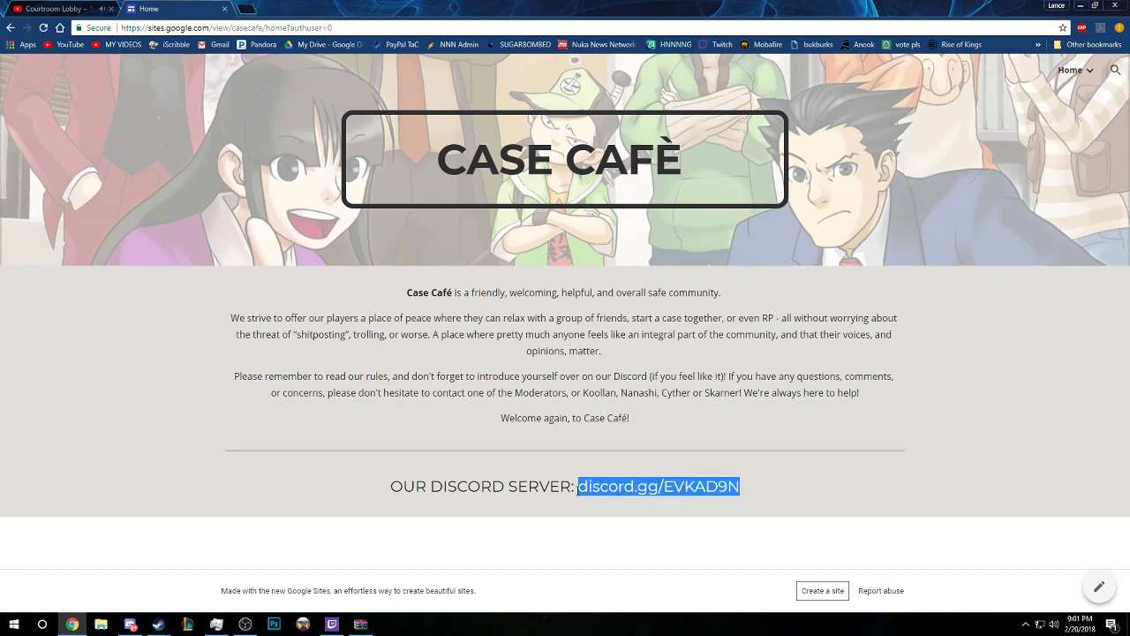
{"action": "left_click", "coordinate": [875, 460]}
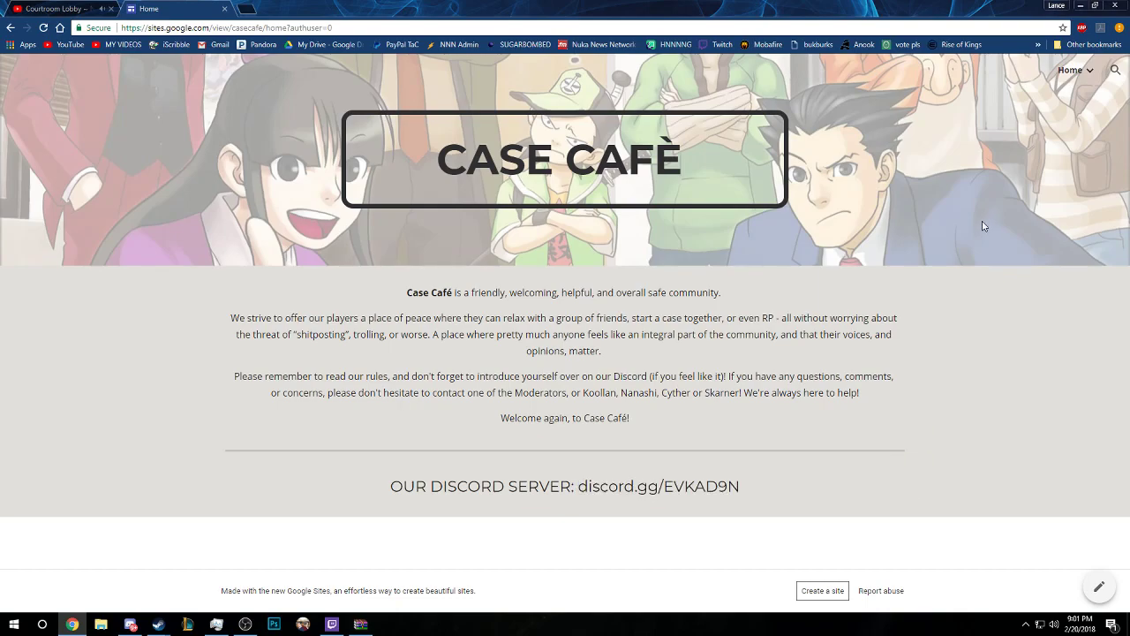
Go to the Home > Server Files page and highlight the CLEAN CC PACK heading.
{"action": "mouse_move", "coordinate": [1085, 79]}
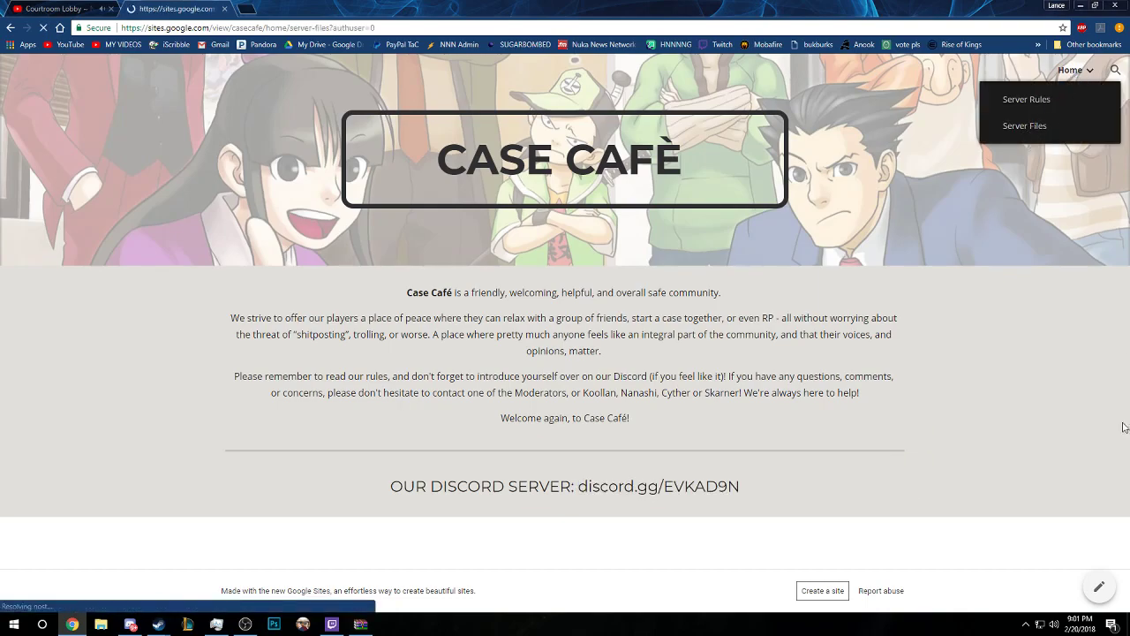
{"action": "left_click", "coordinate": [1026, 127]}
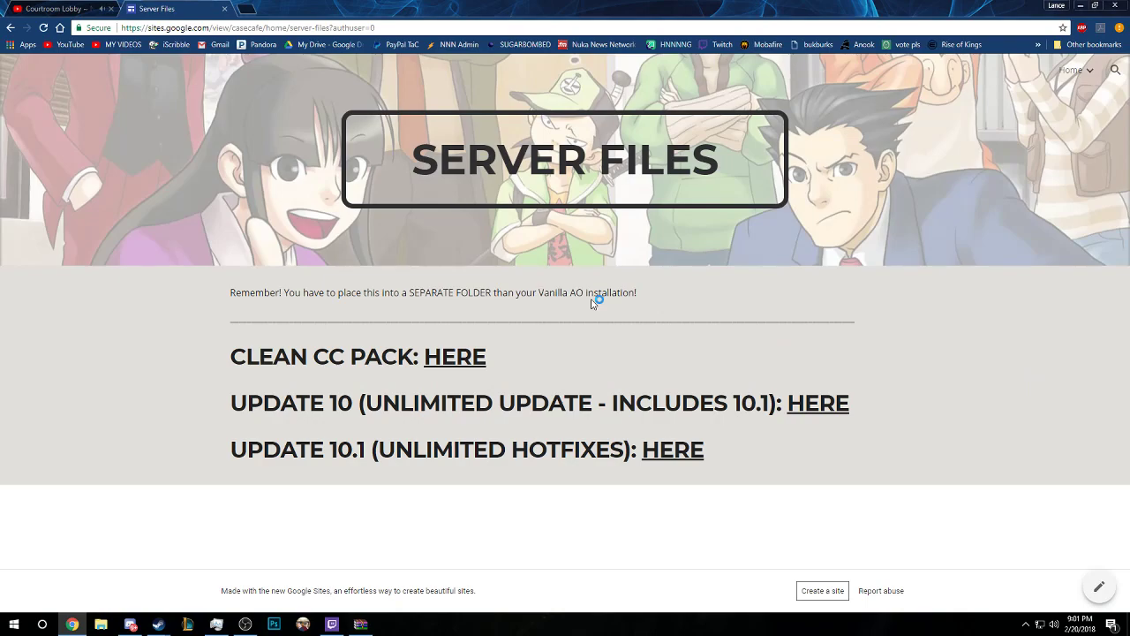
{"action": "left_click_drag", "start_coordinate": [219, 355], "coordinate": [415, 346]}
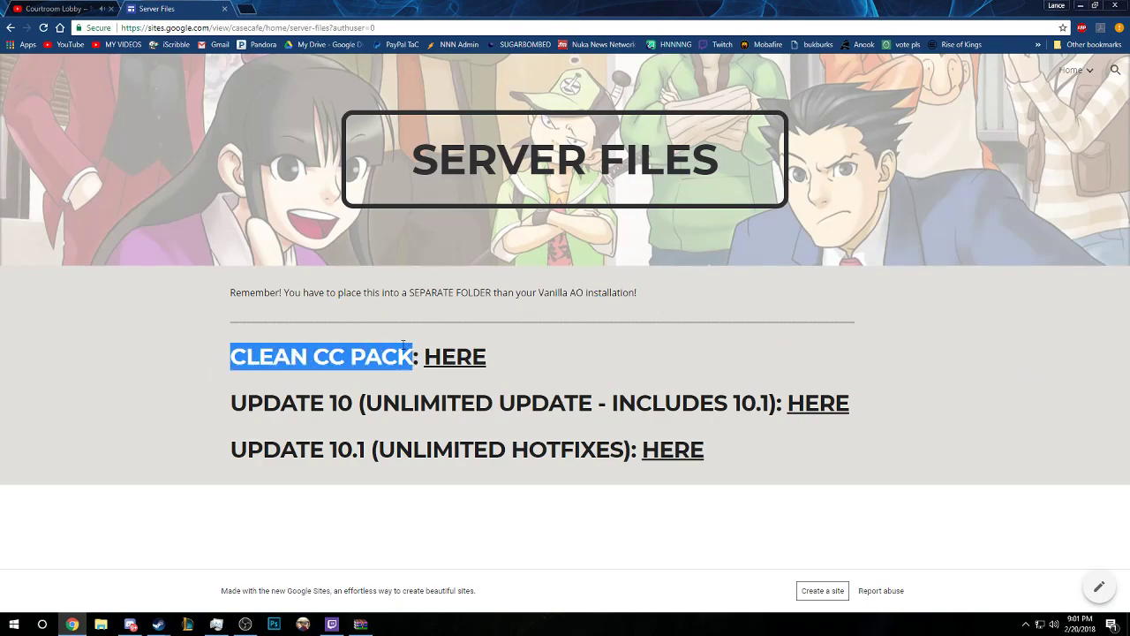
{"action": "left_click", "coordinate": [175, 344]}
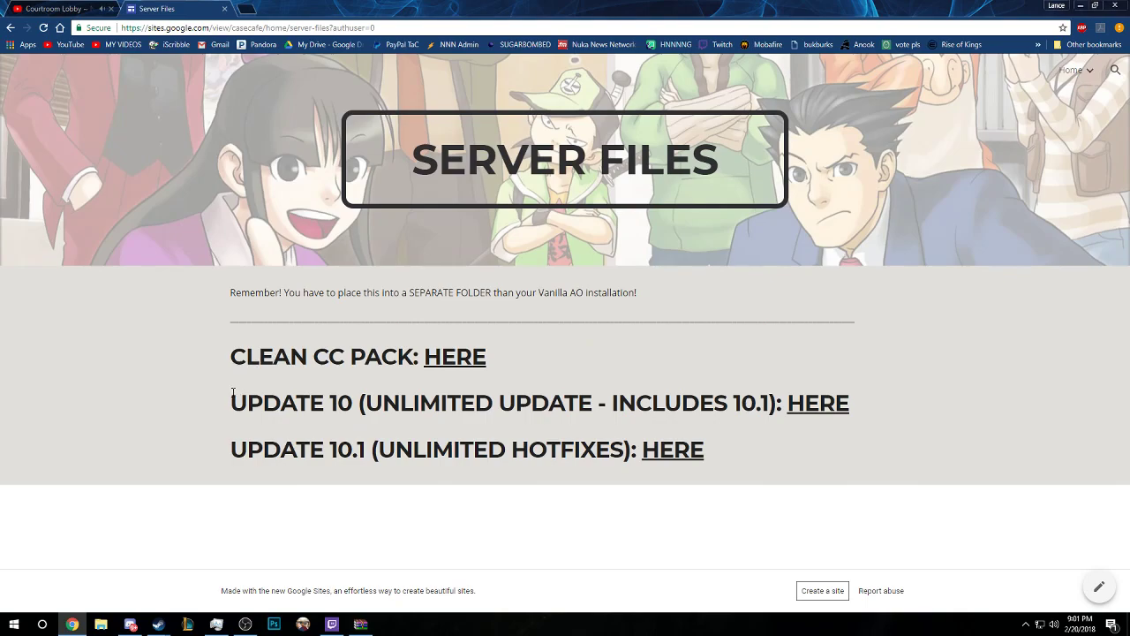
{"action": "left_click_drag", "start_coordinate": [239, 357], "coordinate": [412, 356]}
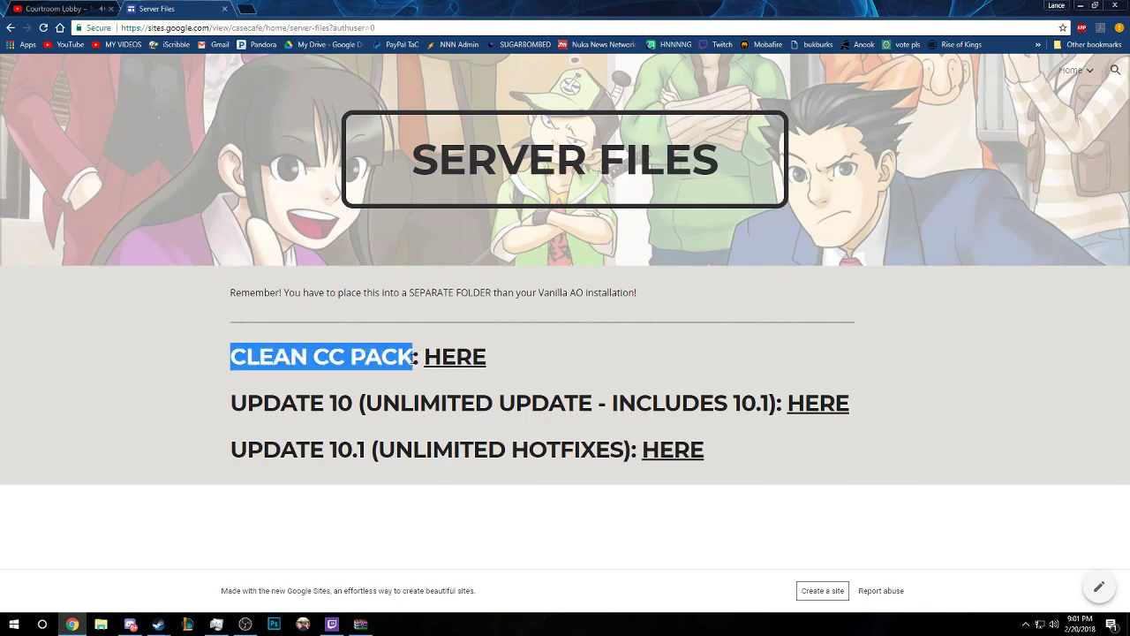
{"action": "left_click", "coordinate": [413, 357]}
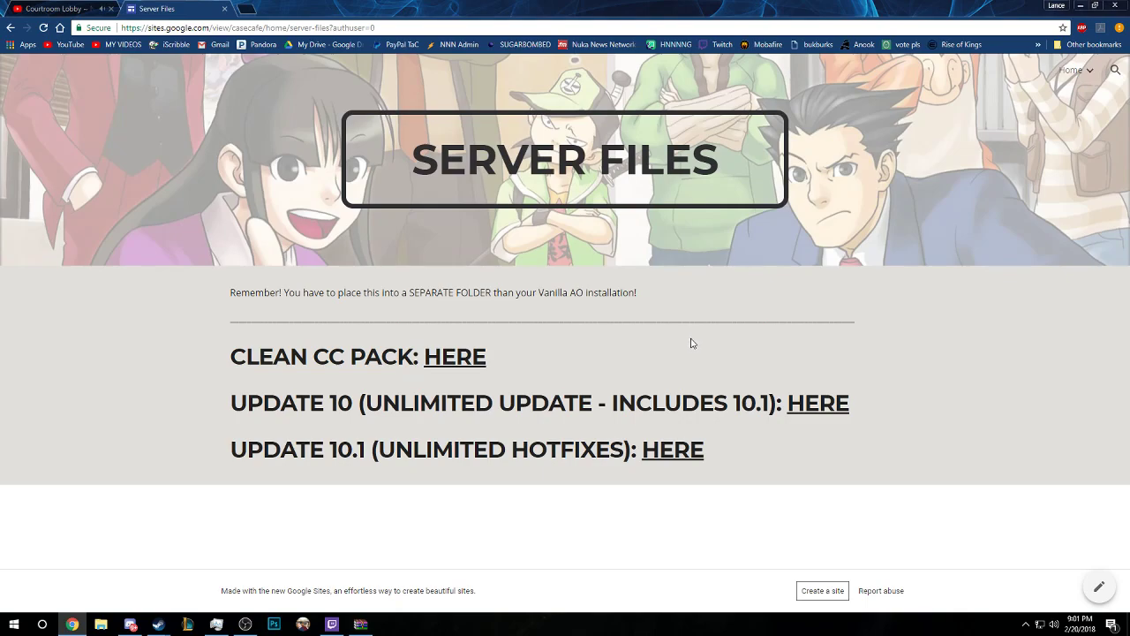
Highlight the UPDATE 10 heading, the note and the download lines.
{"action": "left_click_drag", "start_coordinate": [196, 413], "coordinate": [227, 419]}
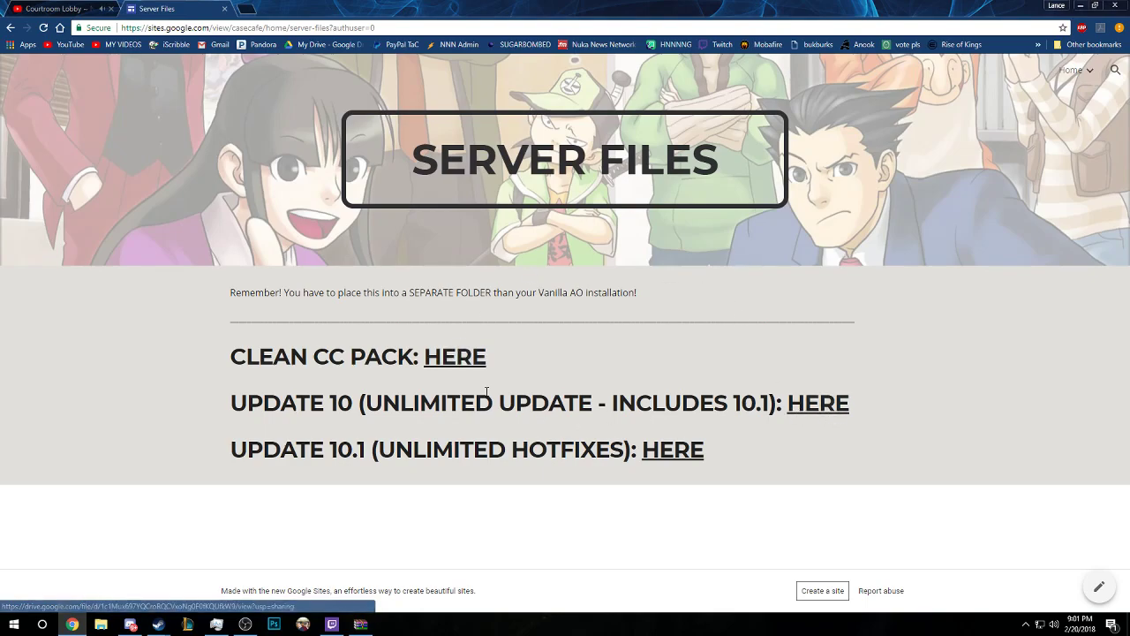
{"action": "left_click_drag", "start_coordinate": [213, 419], "coordinate": [600, 404]}
{"action": "left_click", "coordinate": [751, 403]}
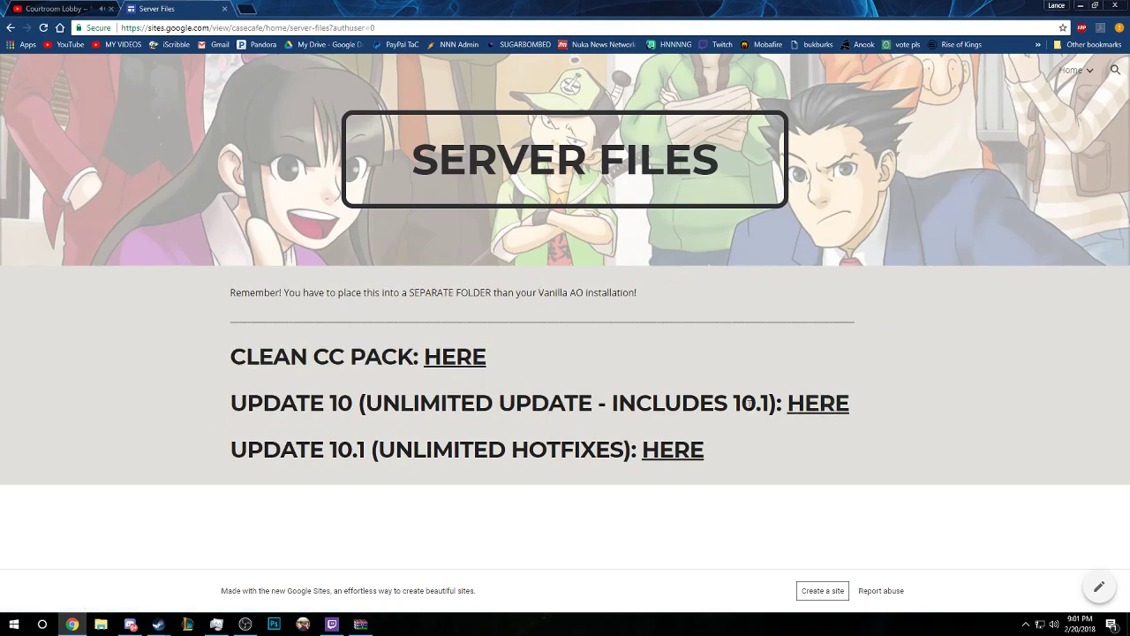
{"action": "left_click_drag", "start_coordinate": [770, 403], "coordinate": [234, 457]}
{"action": "left_click", "coordinate": [285, 459]}
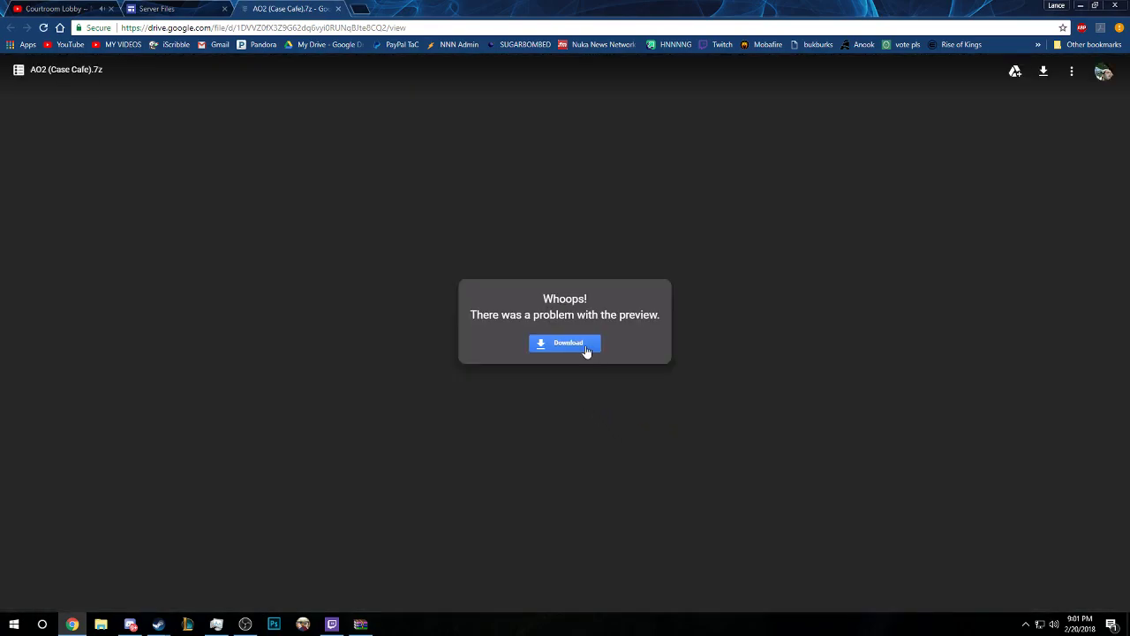
Download AO2 (Case Cafe).7z and close the extra Drive download and virus-scan tabs.
{"action": "left_click", "coordinate": [584, 346]}
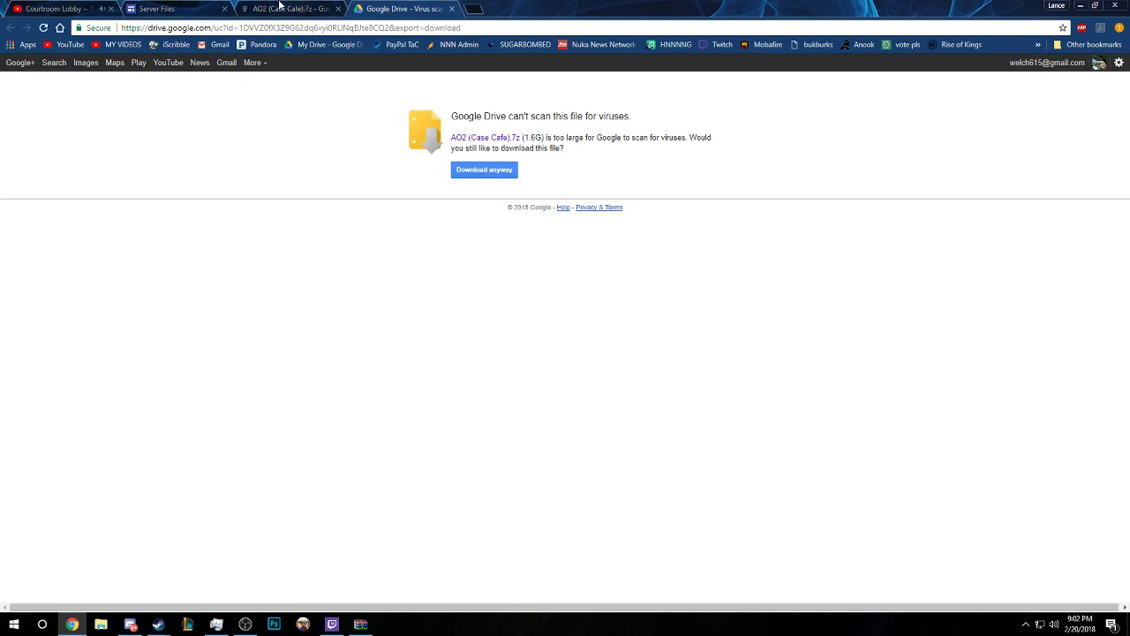
{"action": "left_click", "coordinate": [208, 9]}
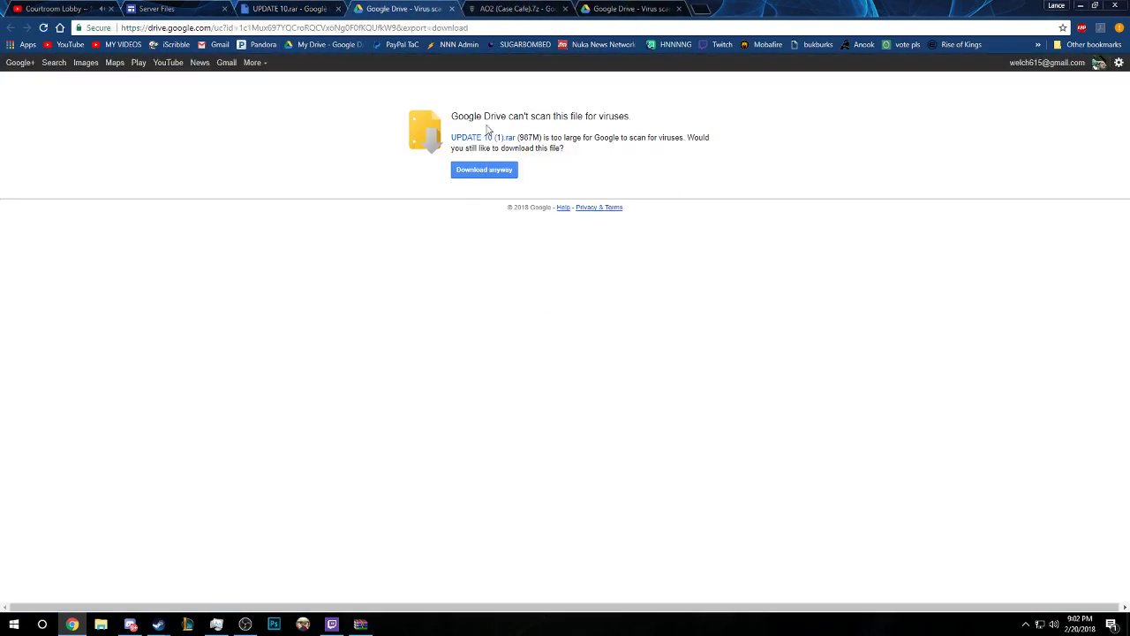
{"action": "left_click", "coordinate": [338, 9]}
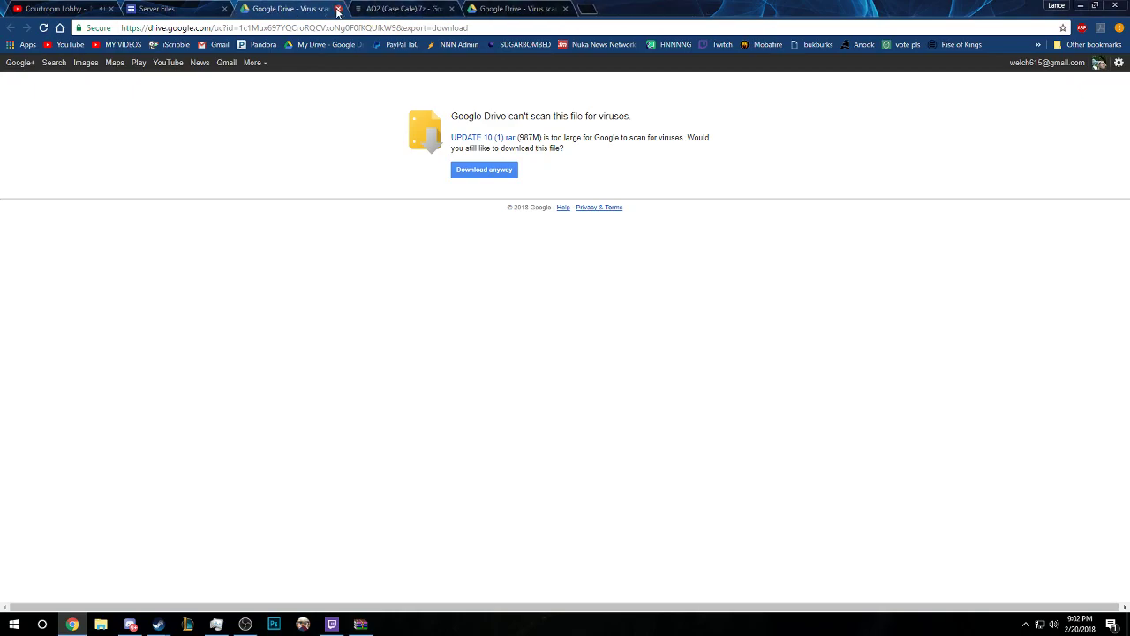
{"action": "left_click", "coordinate": [338, 9]}
{"action": "left_click", "coordinate": [338, 9]}
{"action": "left_click", "coordinate": [338, 9]}
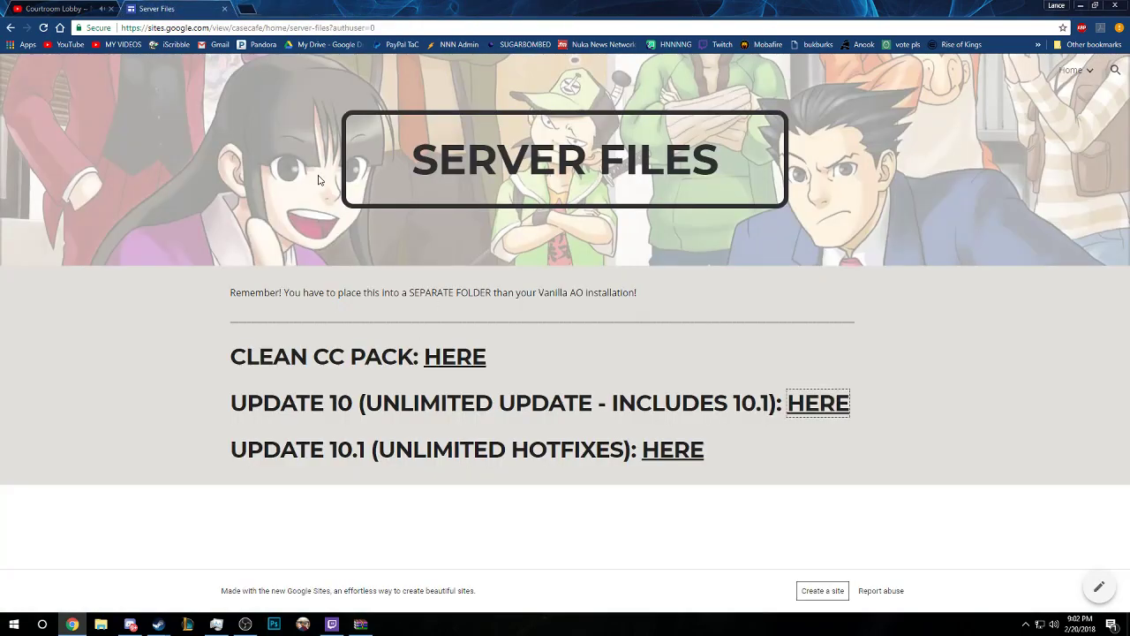
Show the desktop and rearrange the UPDATE 10 and AO2 (Case Cafe) archive icons.
{"action": "left_click", "coordinate": [1129, 627]}
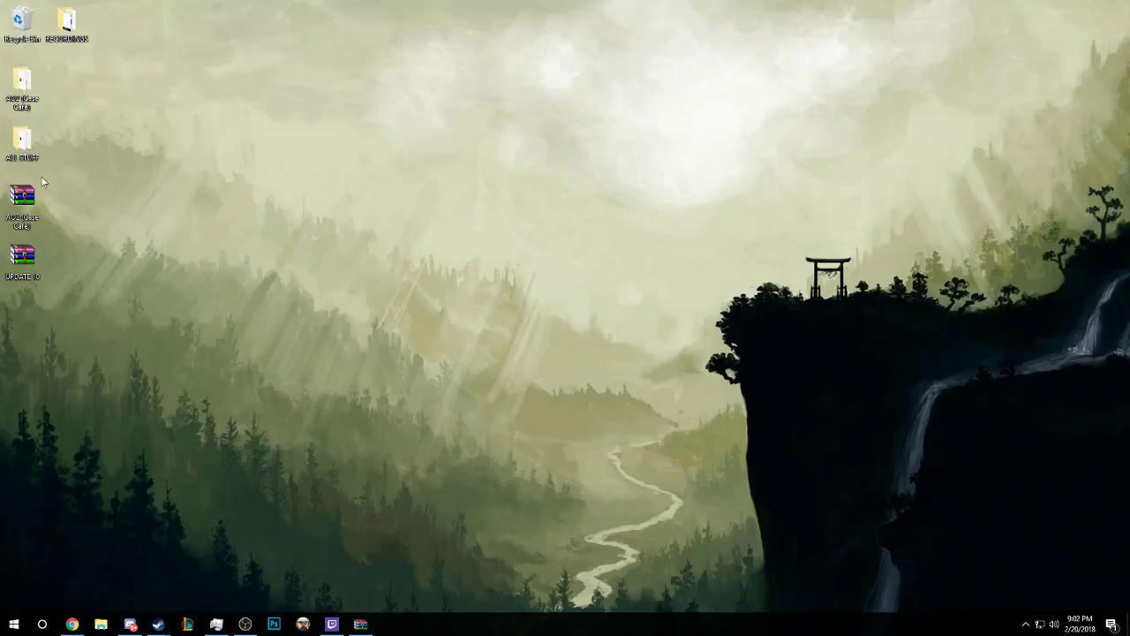
{"action": "left_click_drag", "start_coordinate": [29, 257], "coordinate": [118, 200]}
{"action": "left_click_drag", "start_coordinate": [23, 200], "coordinate": [341, 205]}
{"action": "left_click", "coordinate": [109, 194]}
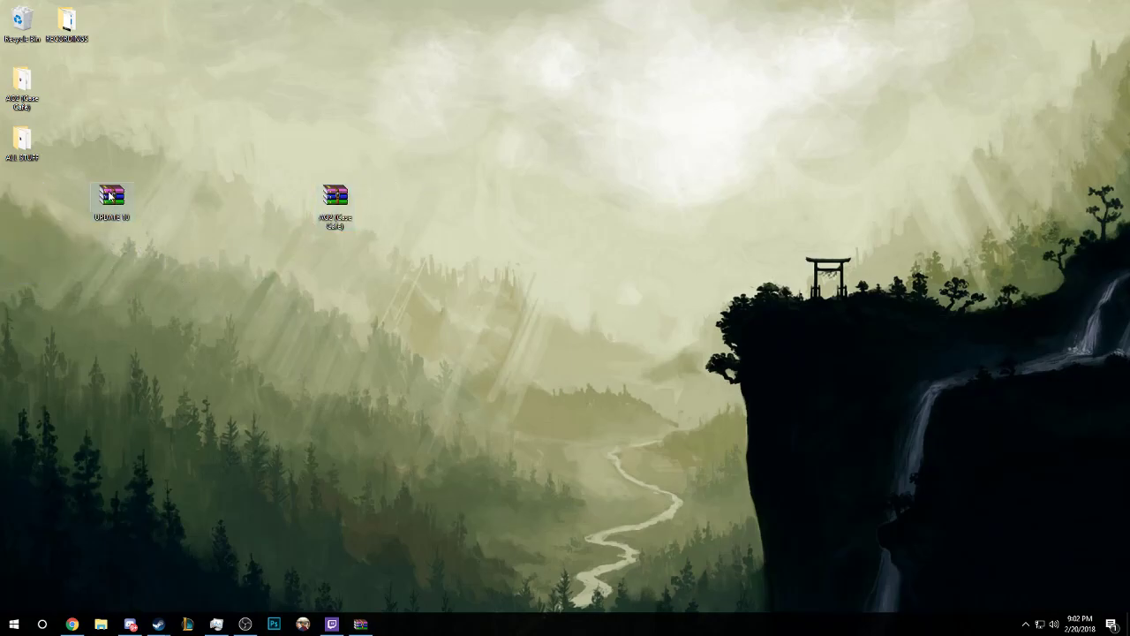
{"action": "left_click_drag", "start_coordinate": [109, 195], "coordinate": [115, 237]}
{"action": "left_click", "coordinate": [344, 207]}
Open AO2 (Case Cafe).rar and extract its folder to the Desktop, choosing No to All, then cancel.
{"action": "double_click", "coordinate": [344, 208]}
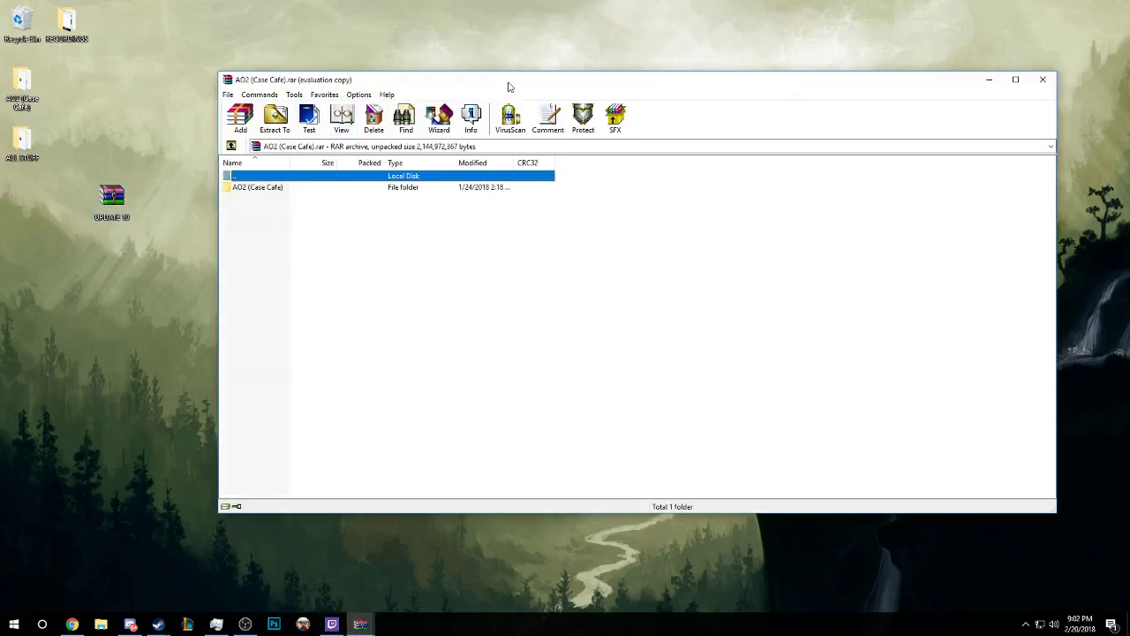
{"action": "left_click", "coordinate": [705, 300]}
{"action": "left_click_drag", "start_coordinate": [680, 83], "coordinate": [844, 68]}
{"action": "left_click_drag", "start_coordinate": [336, 207], "coordinate": [58, 270]}
{"action": "left_click", "coordinate": [542, 172]}
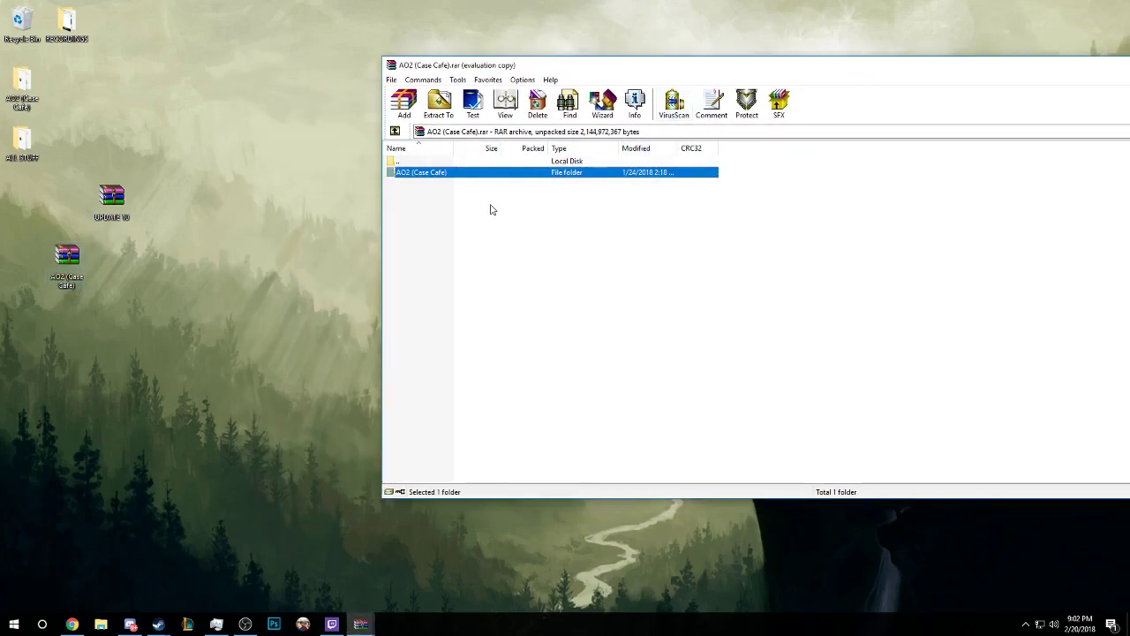
{"action": "left_click", "coordinate": [439, 104]}
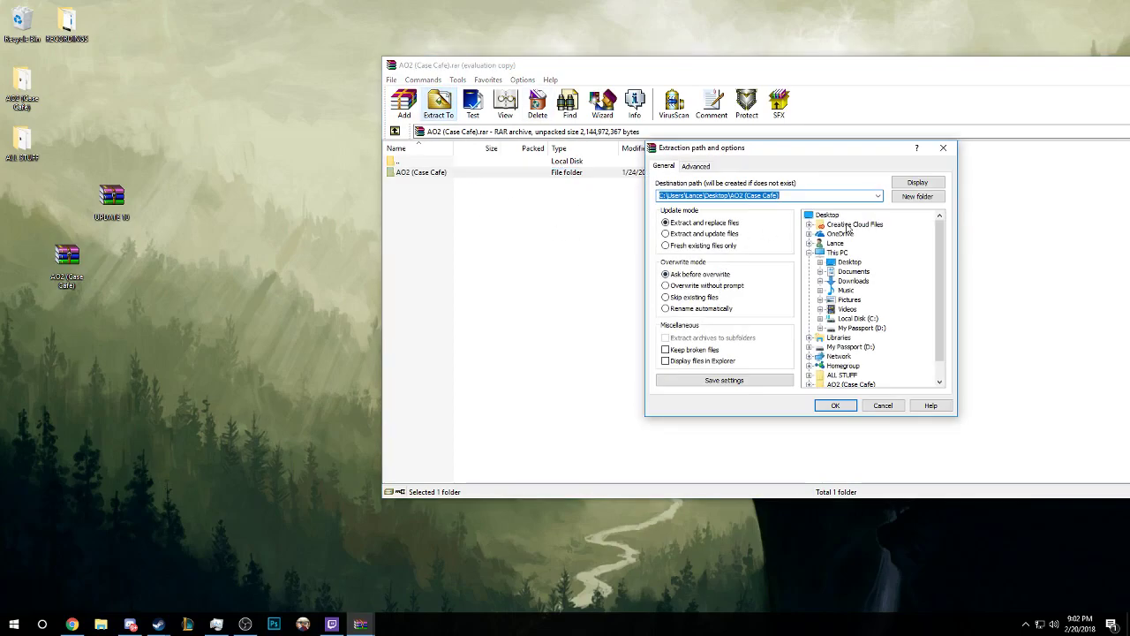
{"action": "left_click", "coordinate": [827, 215]}
{"action": "left_click", "coordinate": [835, 406]}
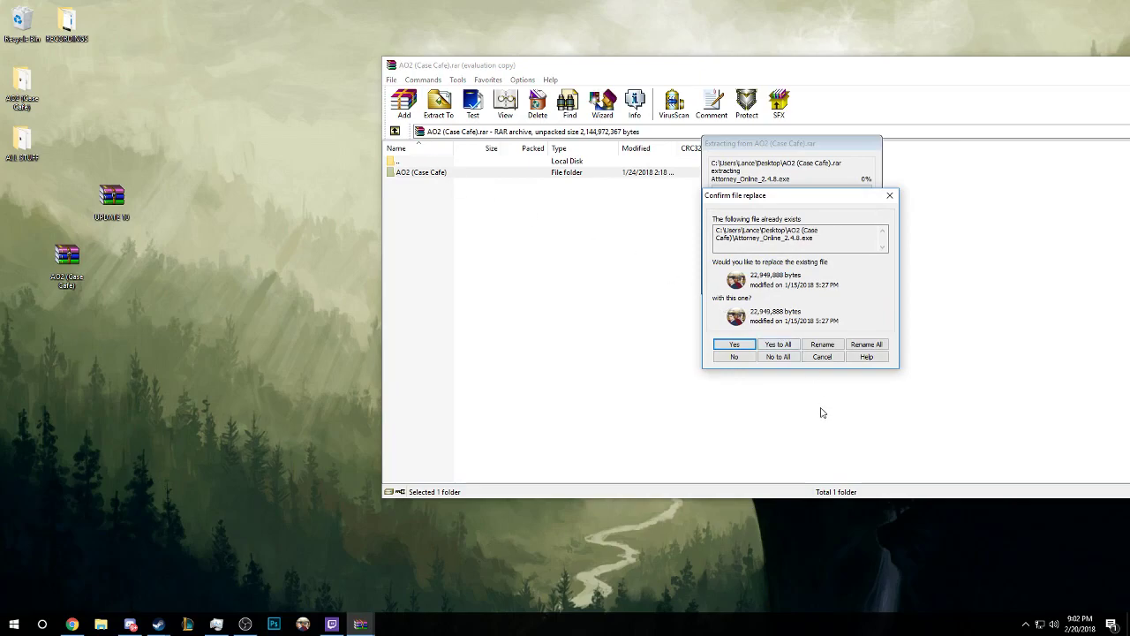
{"action": "left_click", "coordinate": [778, 357]}
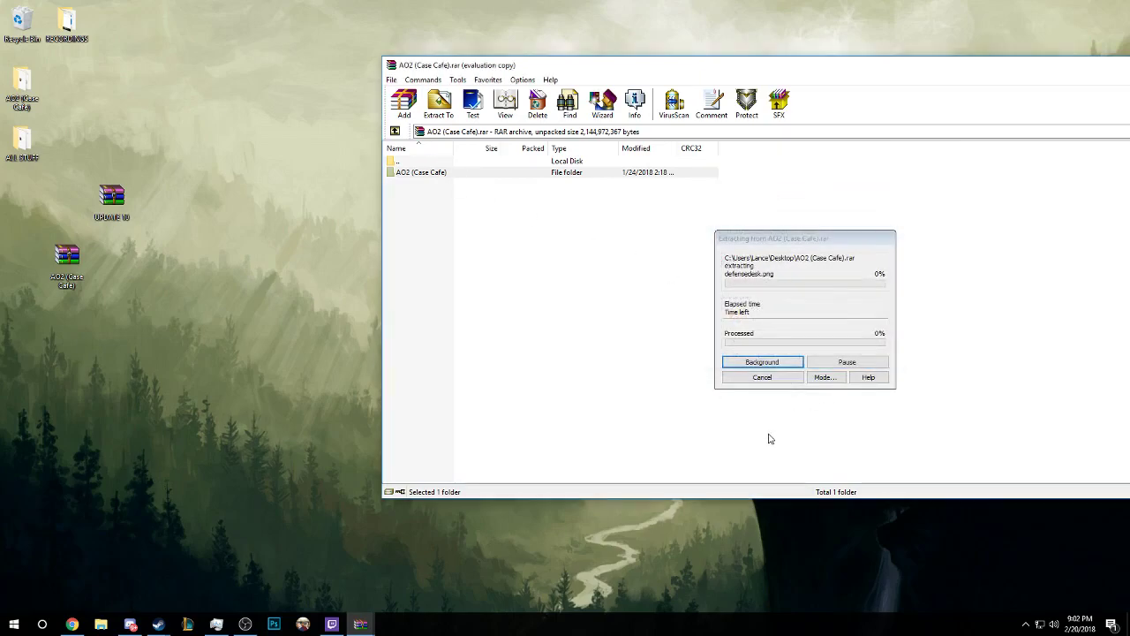
{"action": "left_click", "coordinate": [762, 377]}
Reposition the extracted AO2 (Case Cafe) folder icon and close the WinRAR archive.
{"action": "left_click_drag", "start_coordinate": [31, 88], "coordinate": [307, 264]}
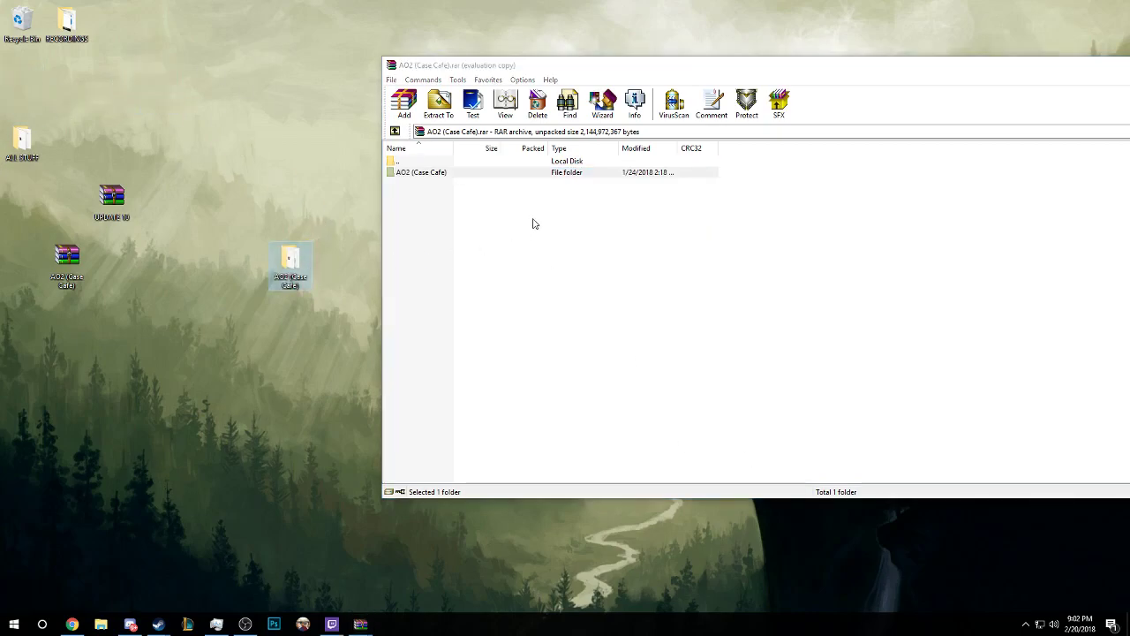
{"action": "left_click", "coordinate": [485, 183]}
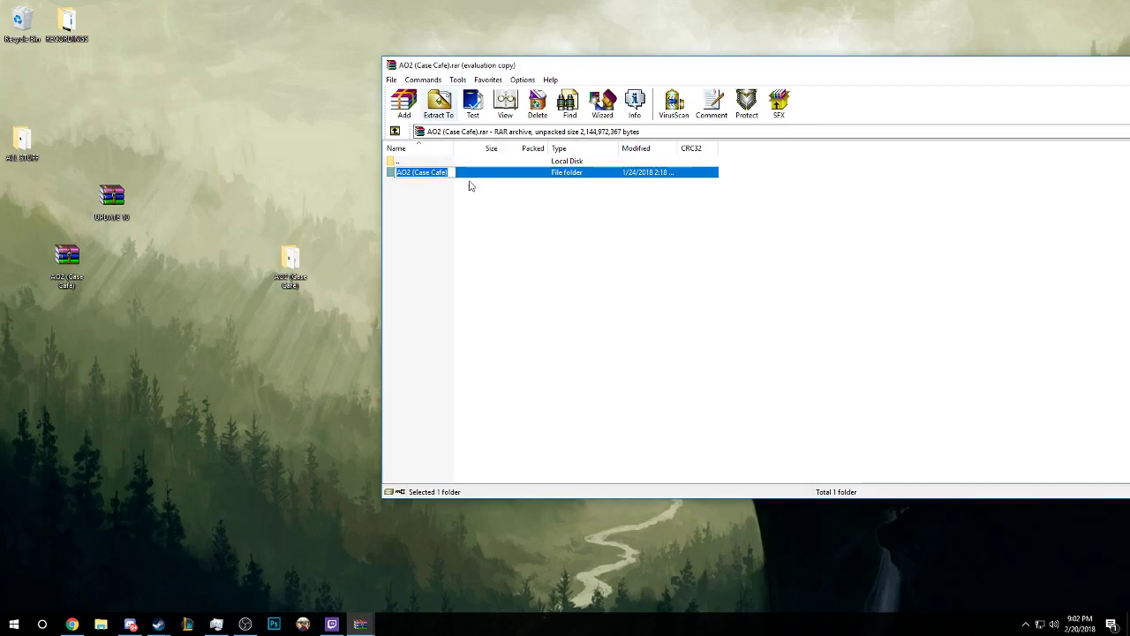
{"action": "left_click", "coordinate": [480, 218]}
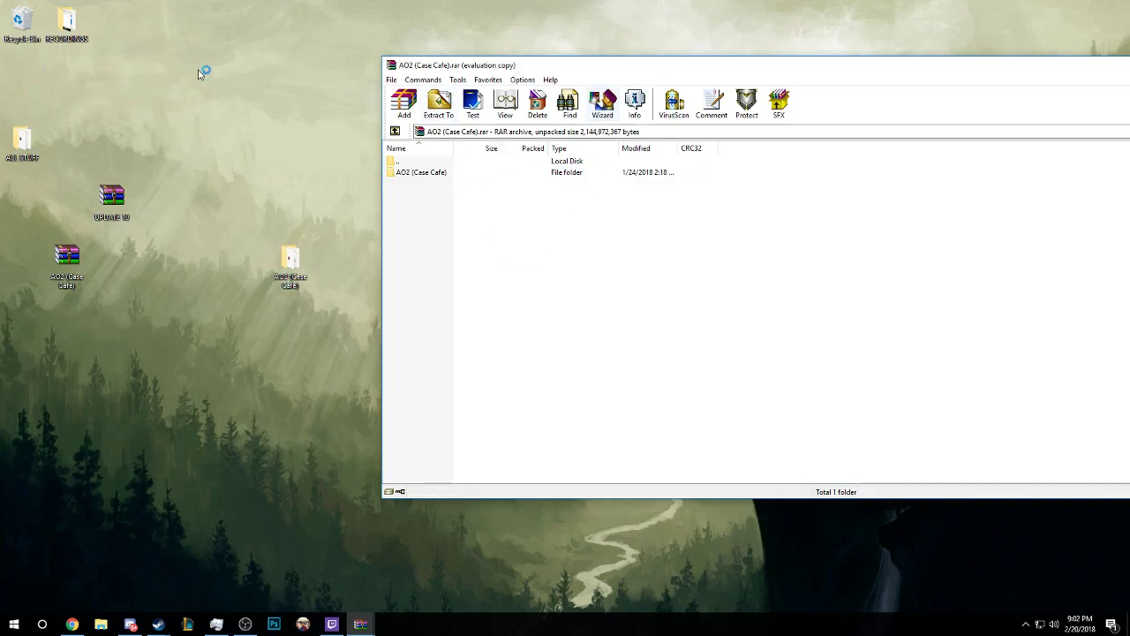
{"action": "left_click_drag", "start_coordinate": [1034, 73], "coordinate": [803, 108]}
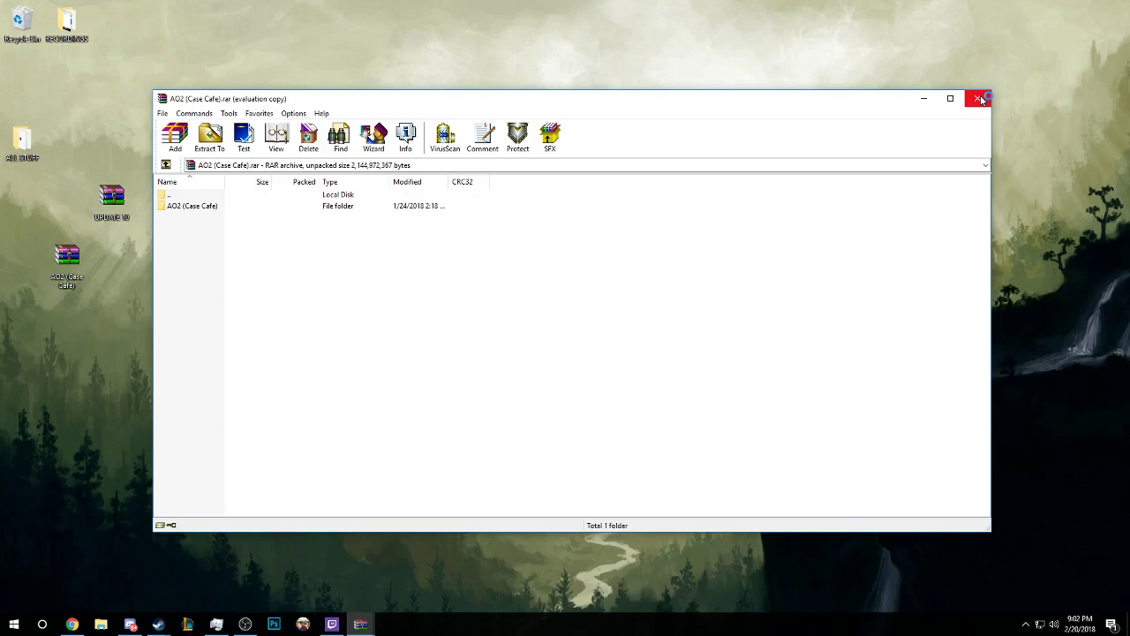
{"action": "left_click", "coordinate": [980, 96]}
Open the AO2 (Case Cafe) folder, look inside base, then open UPDATE 10.rar.
{"action": "double_click", "coordinate": [291, 261]}
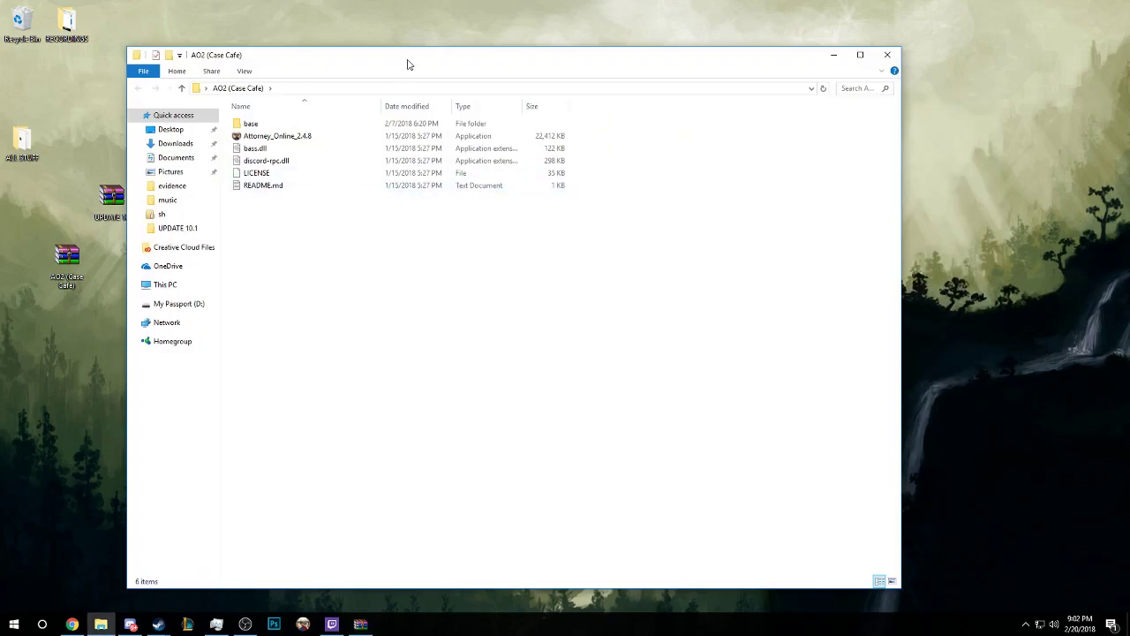
{"action": "left_click_drag", "start_coordinate": [407, 64], "coordinate": [608, 49]}
{"action": "left_click_drag", "start_coordinate": [294, 251], "coordinate": [159, 373]}
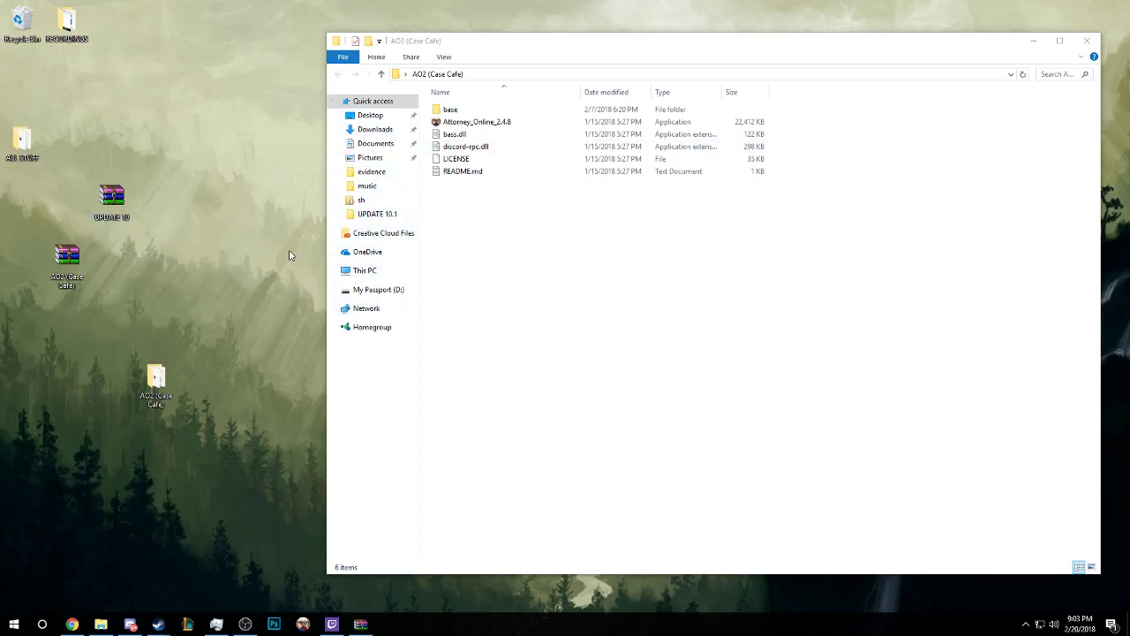
{"action": "double_click", "coordinate": [541, 111]}
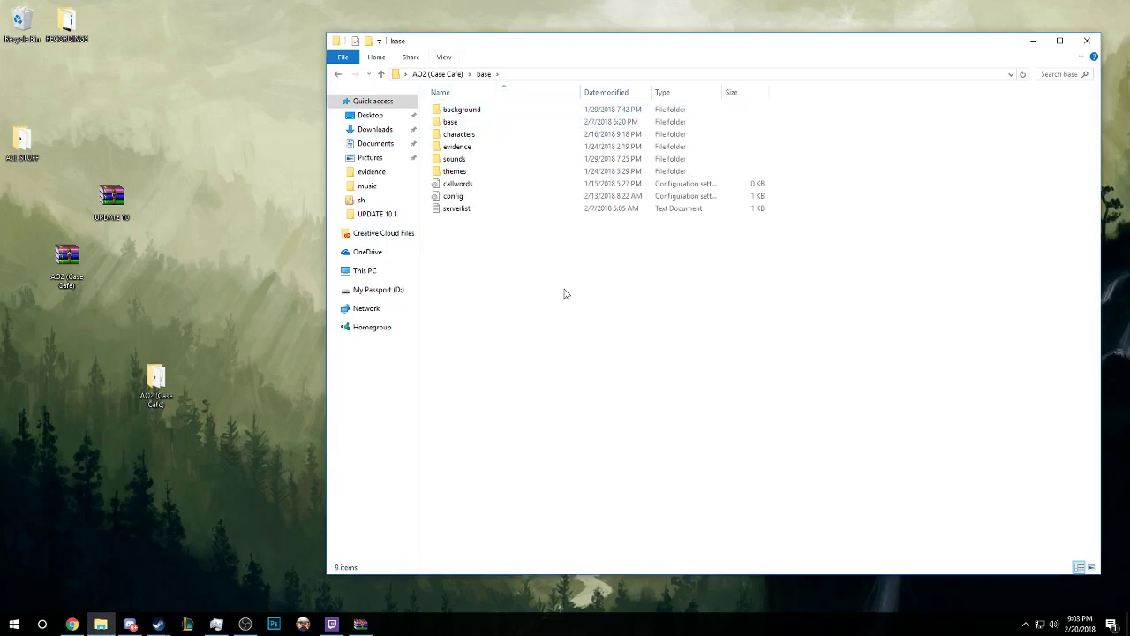
{"action": "left_click", "coordinate": [337, 75]}
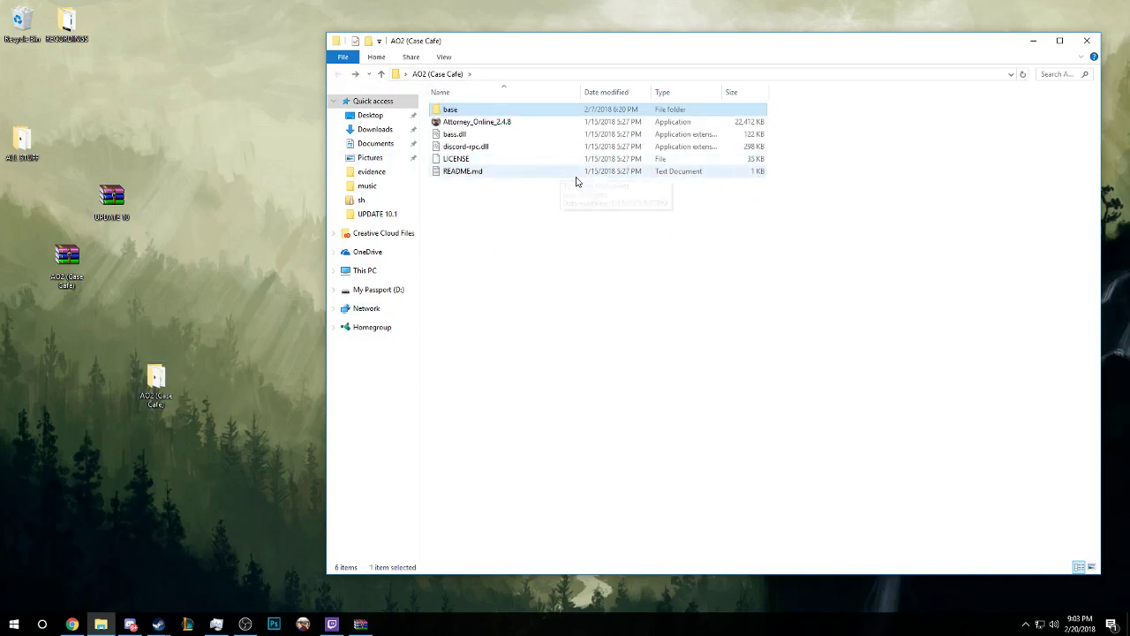
{"action": "left_click_drag", "start_coordinate": [96, 208], "coordinate": [232, 265]}
{"action": "double_click", "coordinate": [235, 262]}
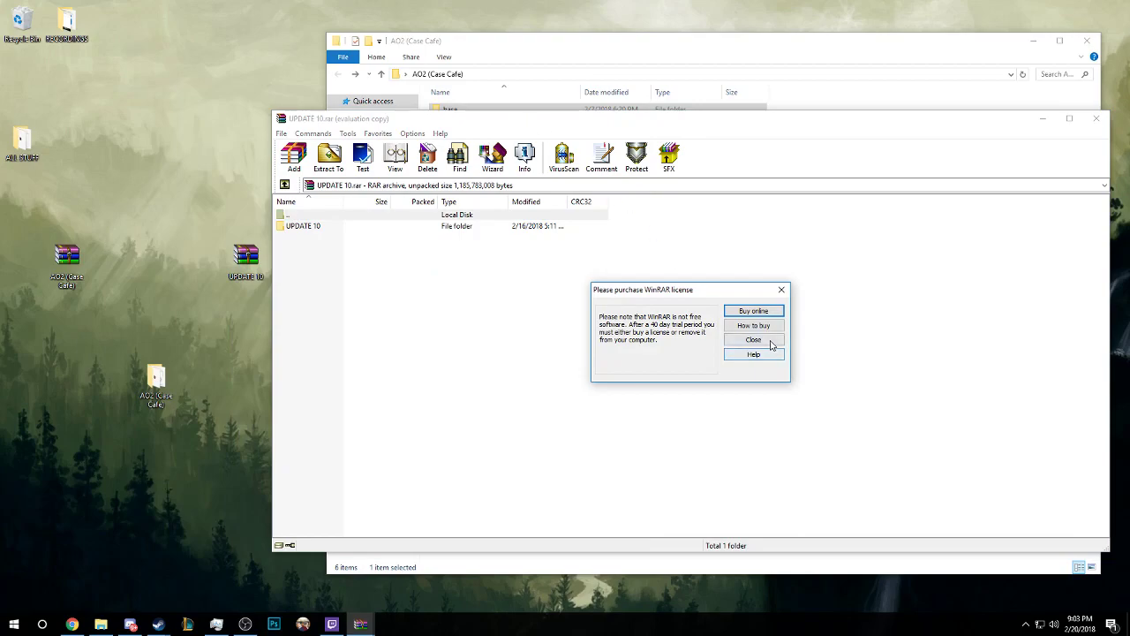
Dismiss the licence reminder and select the base folder inside UPDATE 10.
{"action": "left_click", "coordinate": [769, 343]}
{"action": "left_click_drag", "start_coordinate": [503, 123], "coordinate": [519, 187]}
{"action": "double_click", "coordinate": [314, 290]}
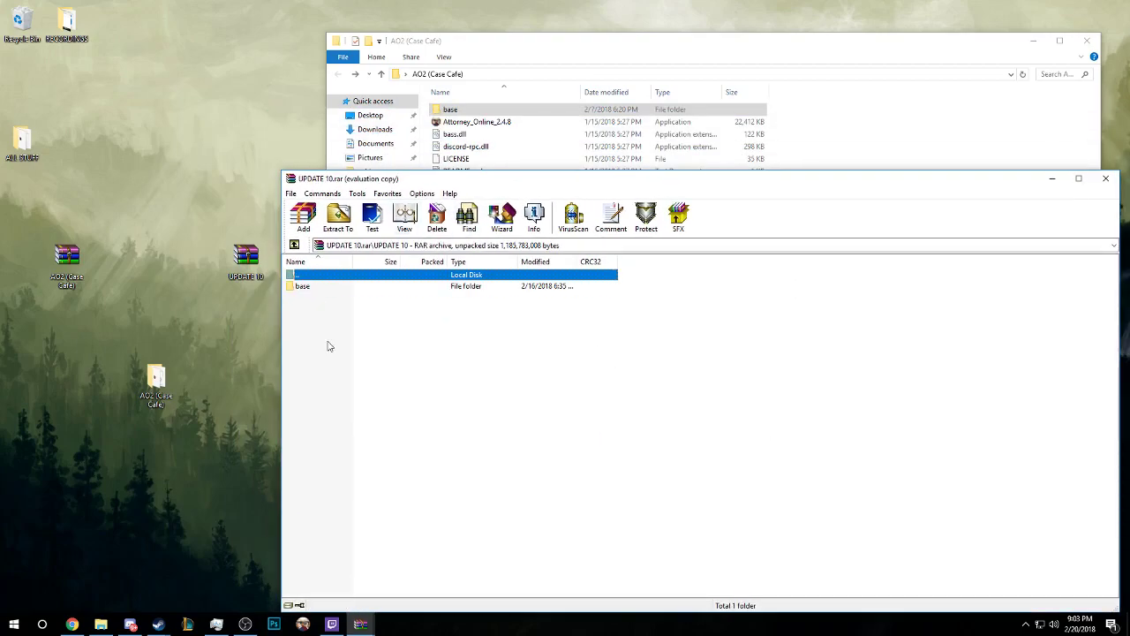
{"action": "left_click", "coordinate": [324, 288]}
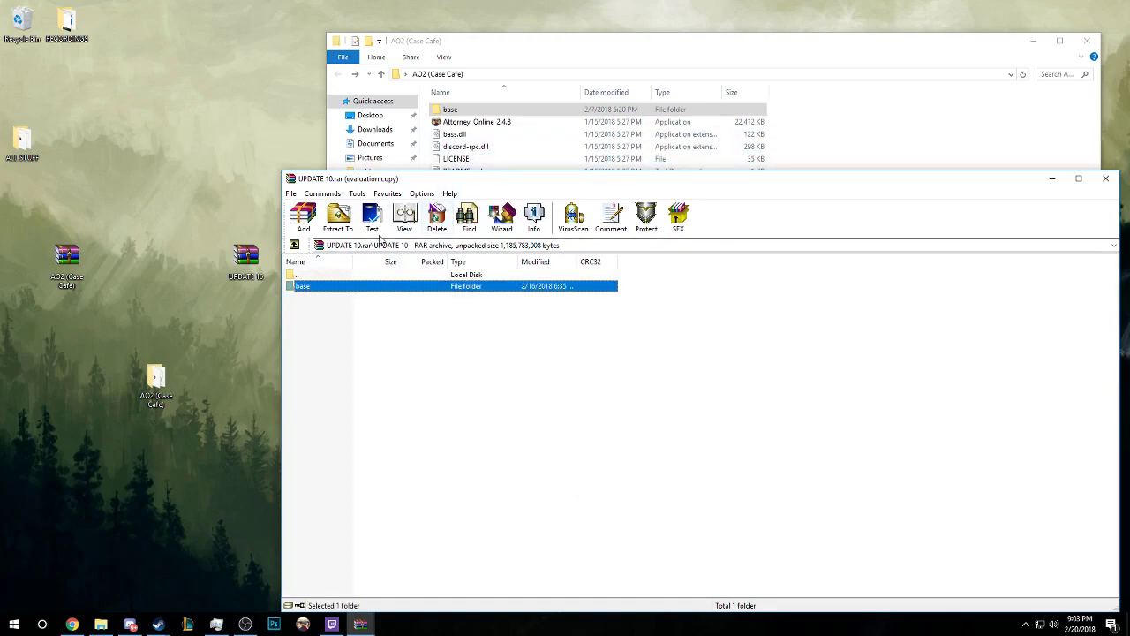
Extract base into the AO2 (Case Cafe) folder, dismiss the replace prompt, and close WinRAR.
{"action": "left_click", "coordinate": [338, 216]}
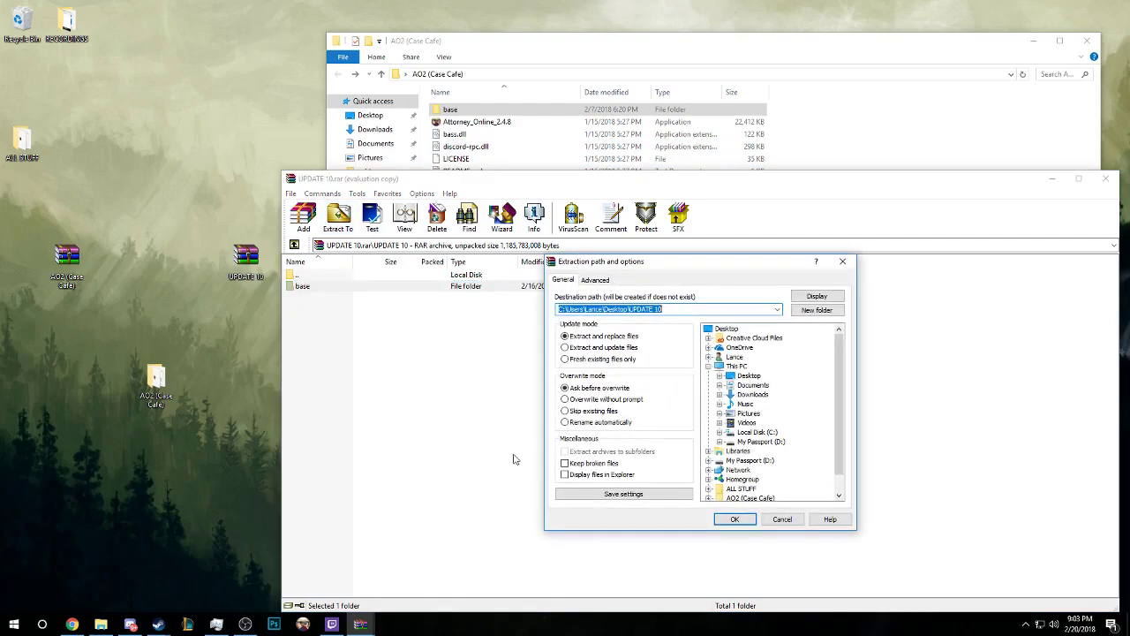
{"action": "scroll", "coordinate": [841, 371], "scroll_direction": "down", "scroll_amount": 1}
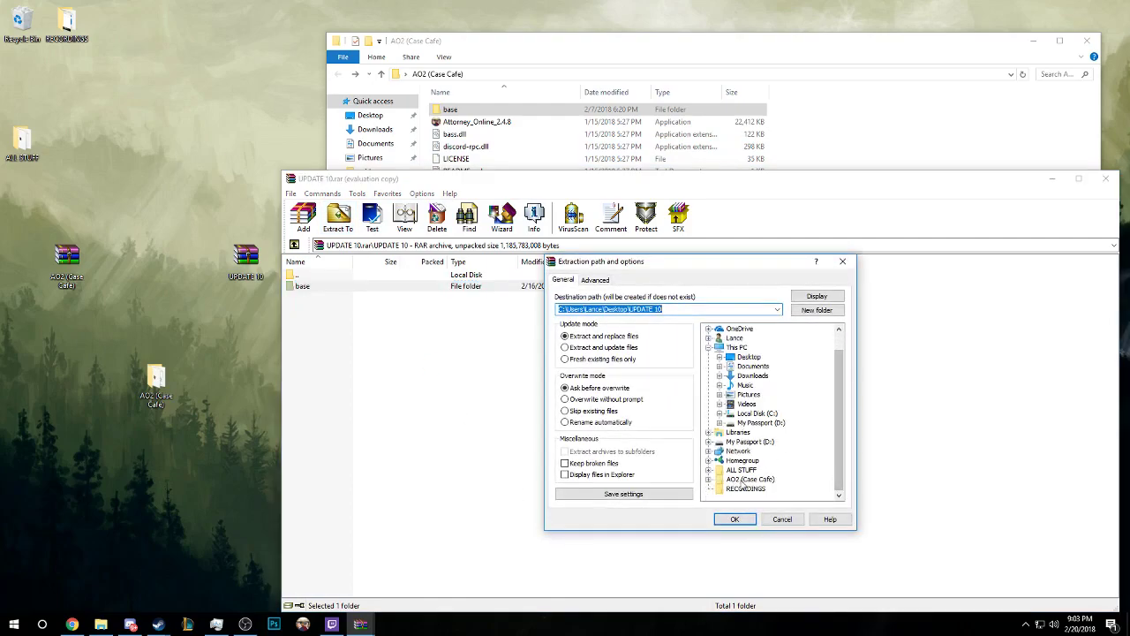
{"action": "left_click", "coordinate": [745, 480]}
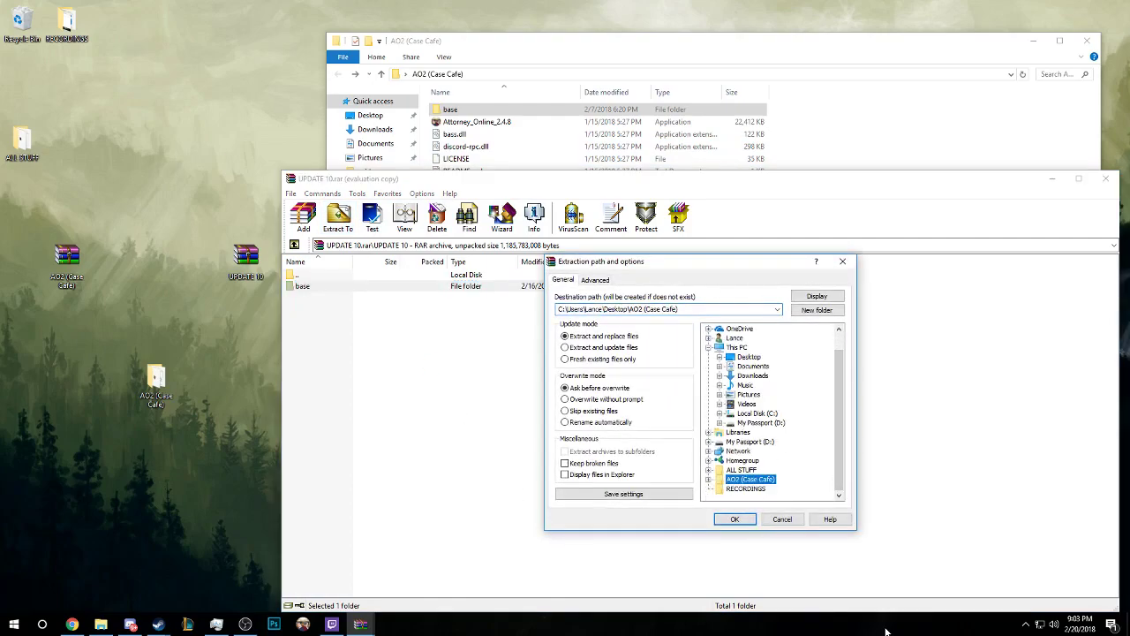
{"action": "left_click", "coordinate": [729, 519]}
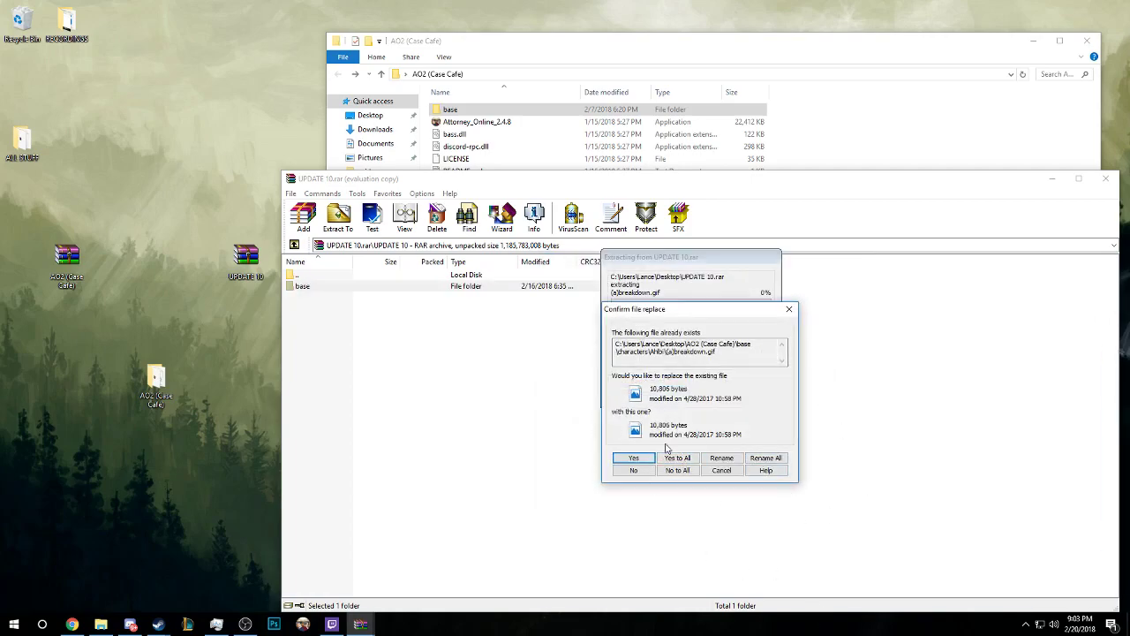
{"action": "left_click", "coordinate": [789, 310]}
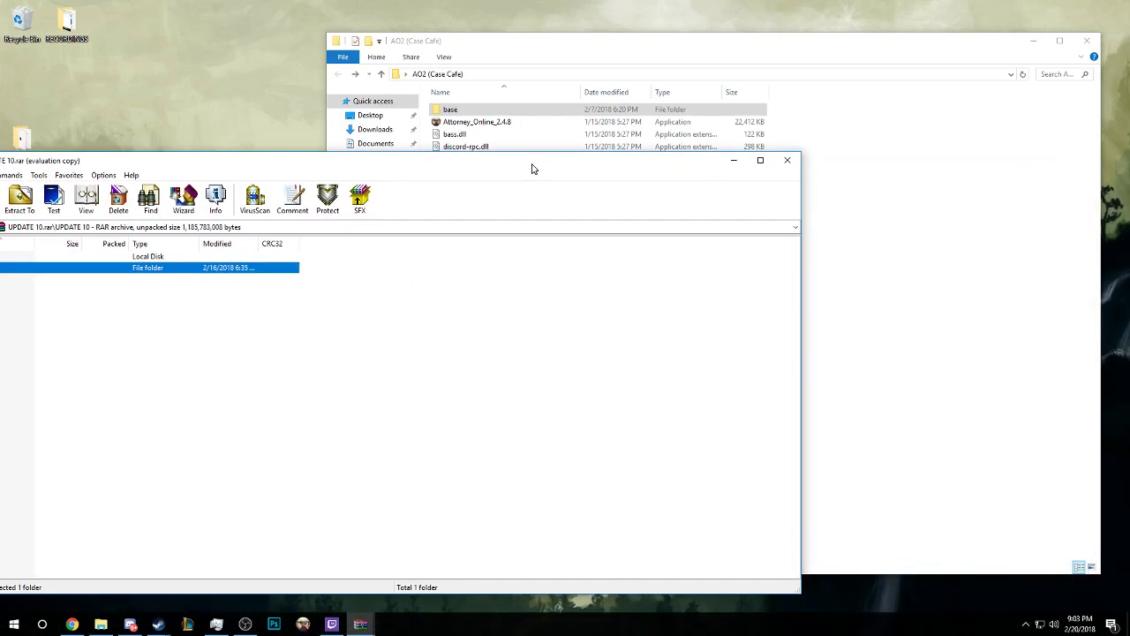
{"action": "left_click_drag", "start_coordinate": [531, 168], "coordinate": [672, 167]}
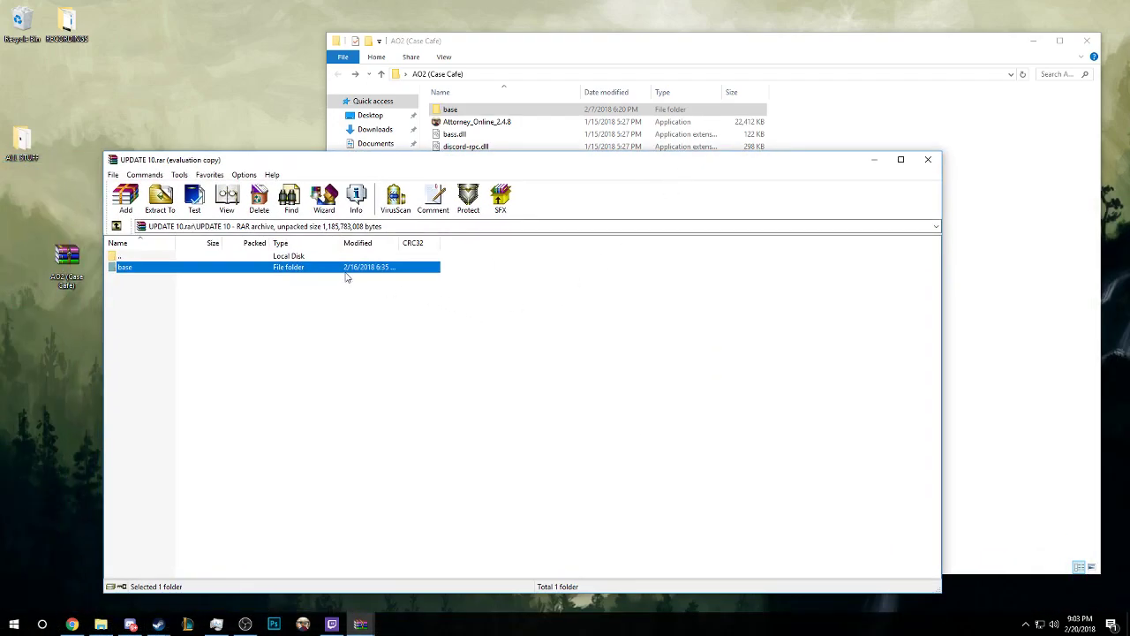
{"action": "left_click", "coordinate": [928, 159]}
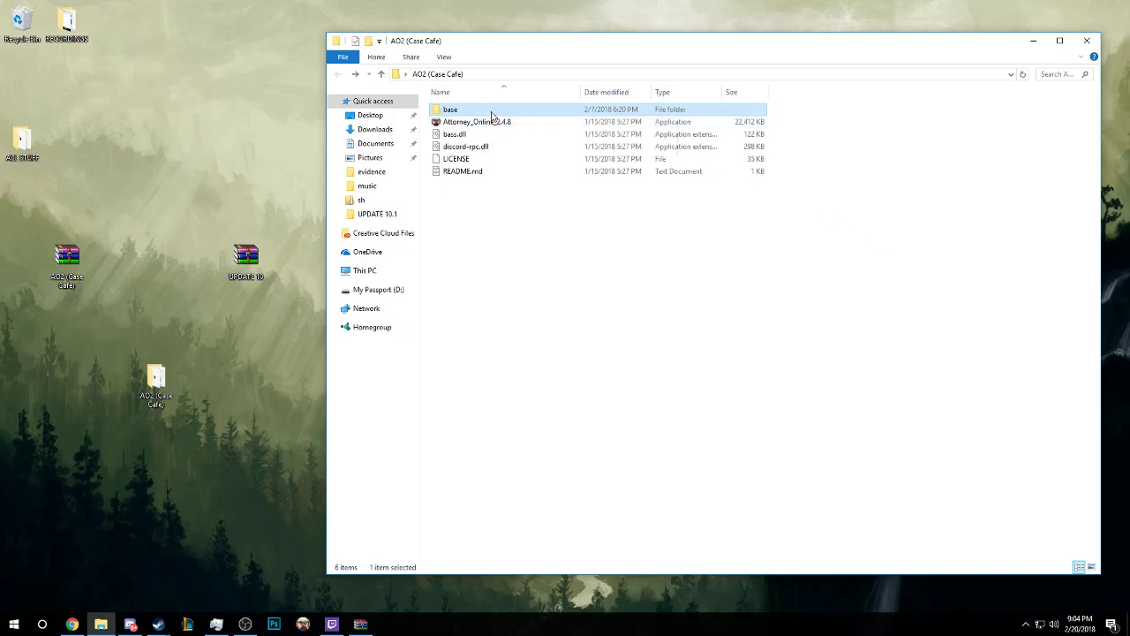
{"action": "double_click", "coordinate": [491, 113]}
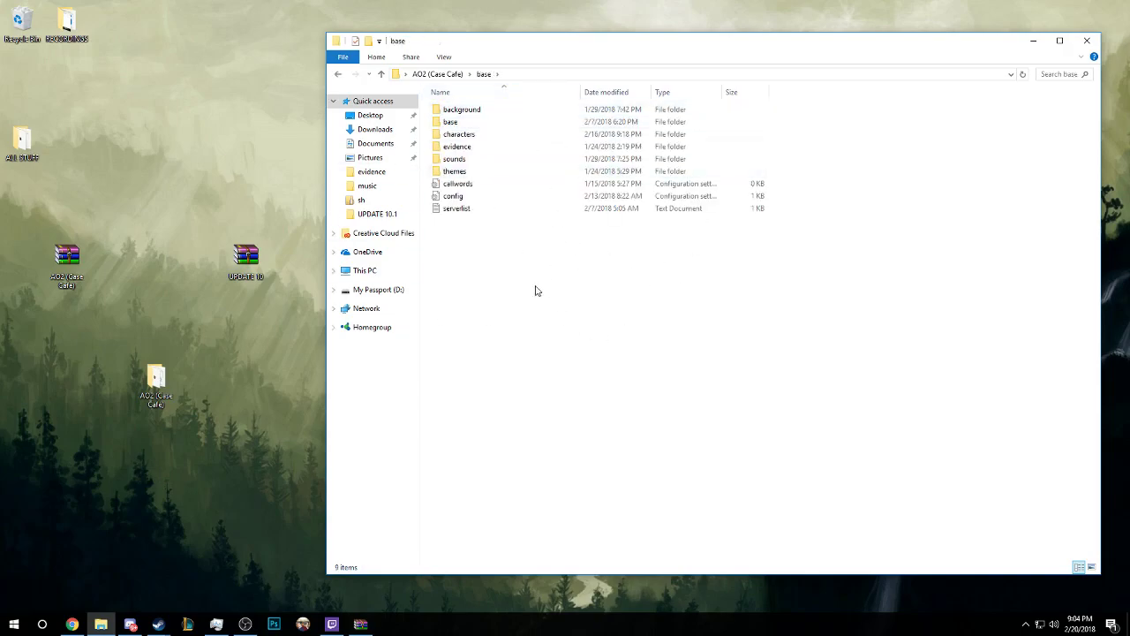
{"action": "left_click", "coordinate": [453, 76]}
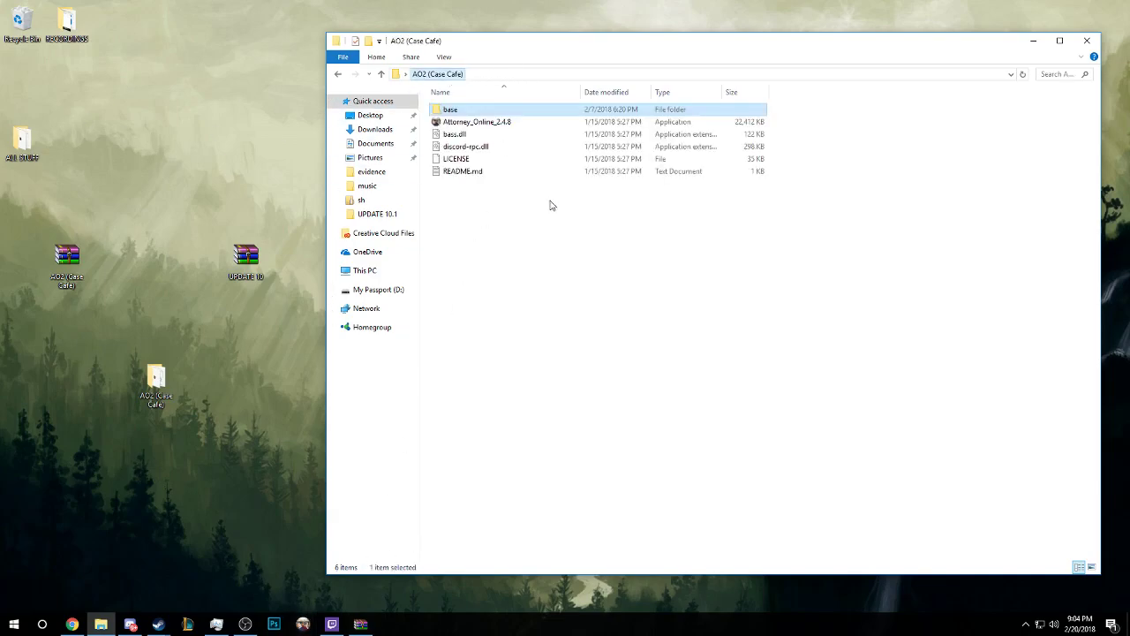
{"action": "double_click", "coordinate": [484, 124]}
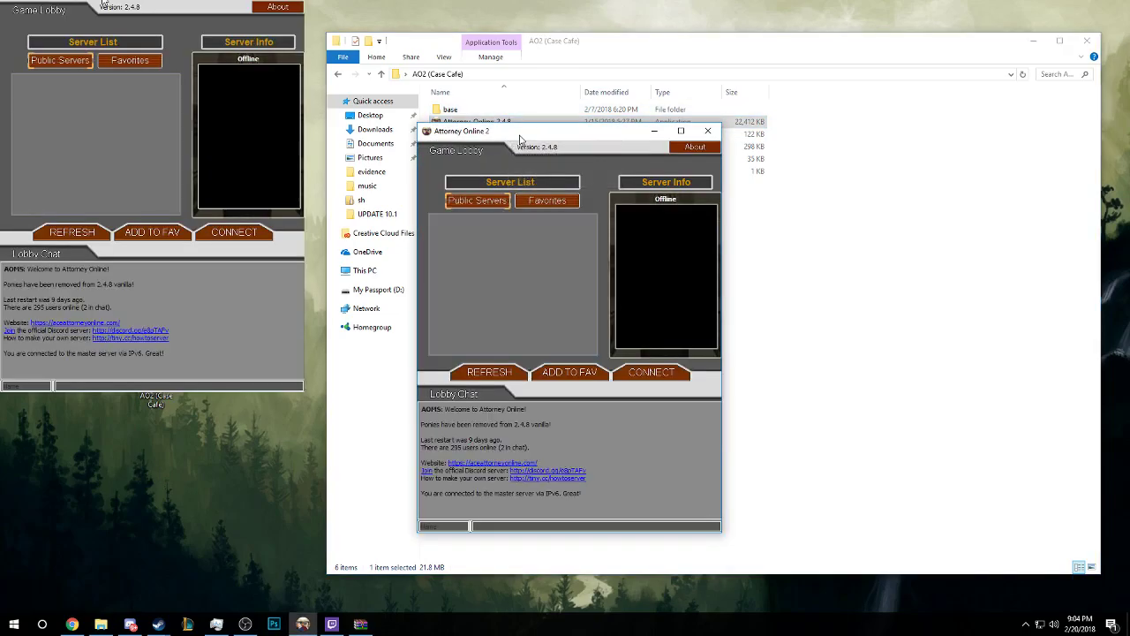
{"action": "left_click_drag", "start_coordinate": [562, 137], "coordinate": [722, 108]}
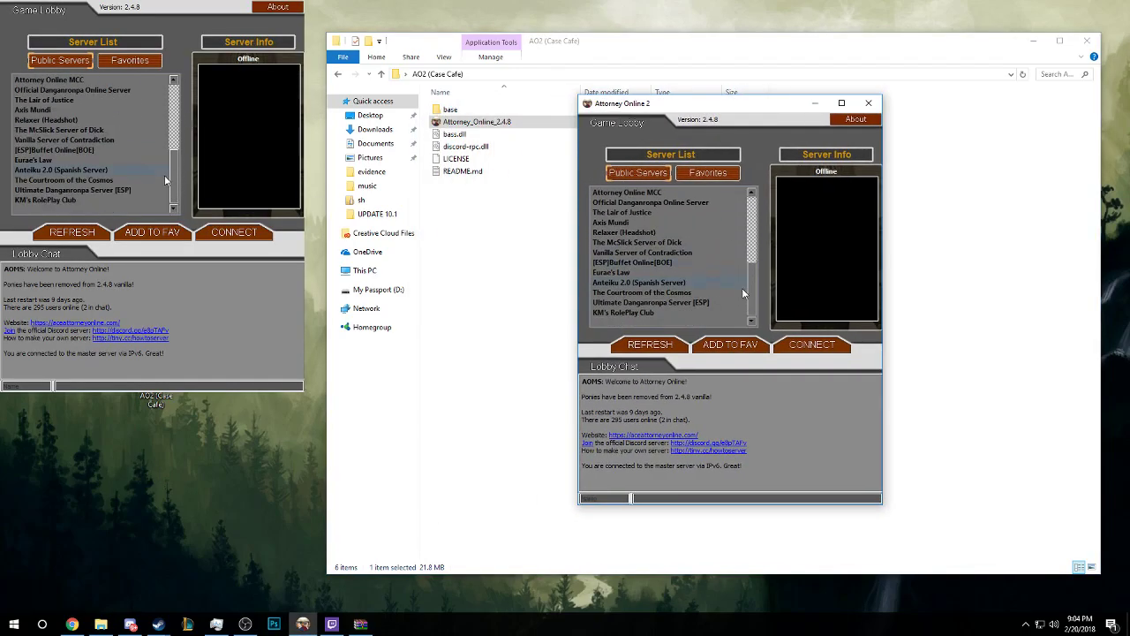
{"action": "left_click", "coordinate": [636, 271]}
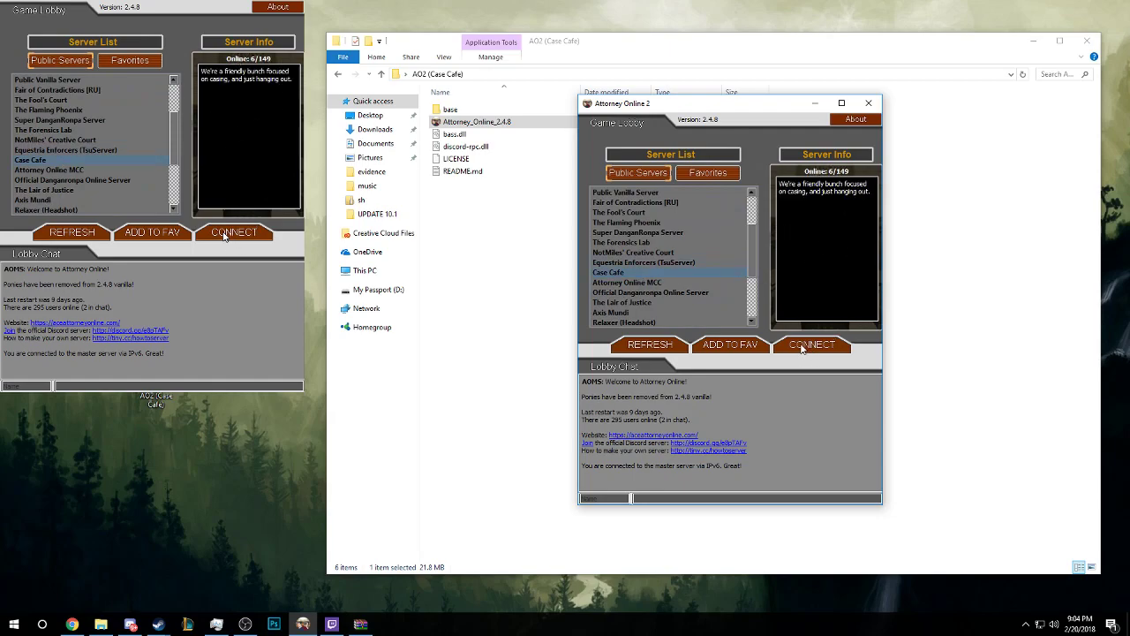
Close the client, open base\themes, and start then cancel renaming the CCFullscreen folder.
{"action": "left_click", "coordinate": [870, 104]}
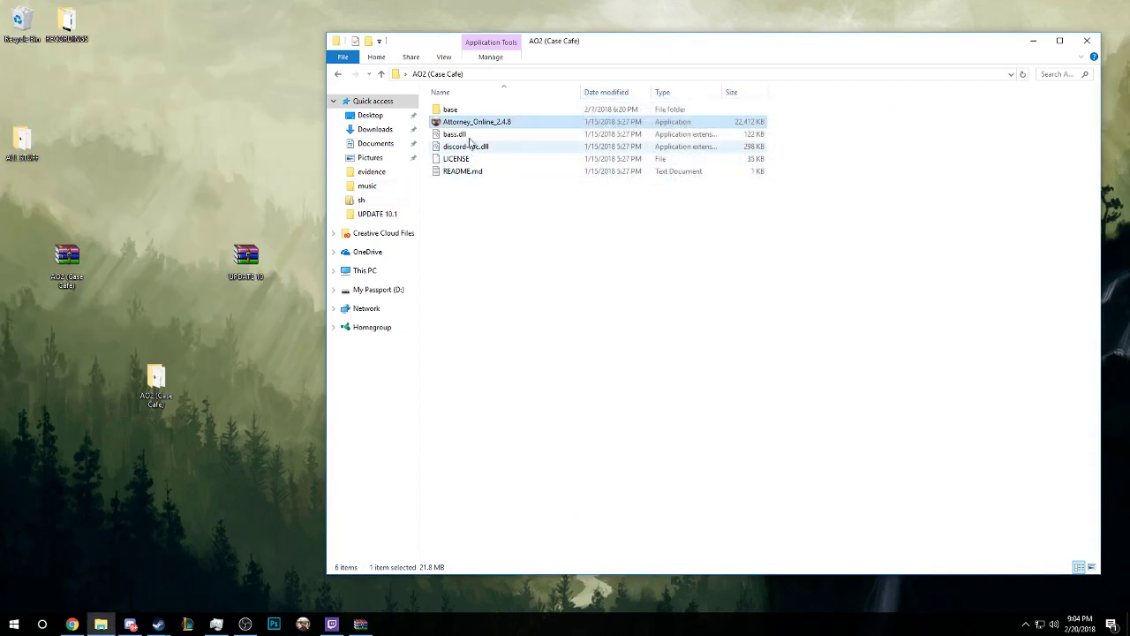
{"action": "double_click", "coordinate": [450, 108]}
{"action": "double_click", "coordinate": [454, 172]}
{"action": "left_click_drag", "start_coordinate": [535, 256], "coordinate": [498, 118]}
{"action": "left_click", "coordinate": [530, 247]}
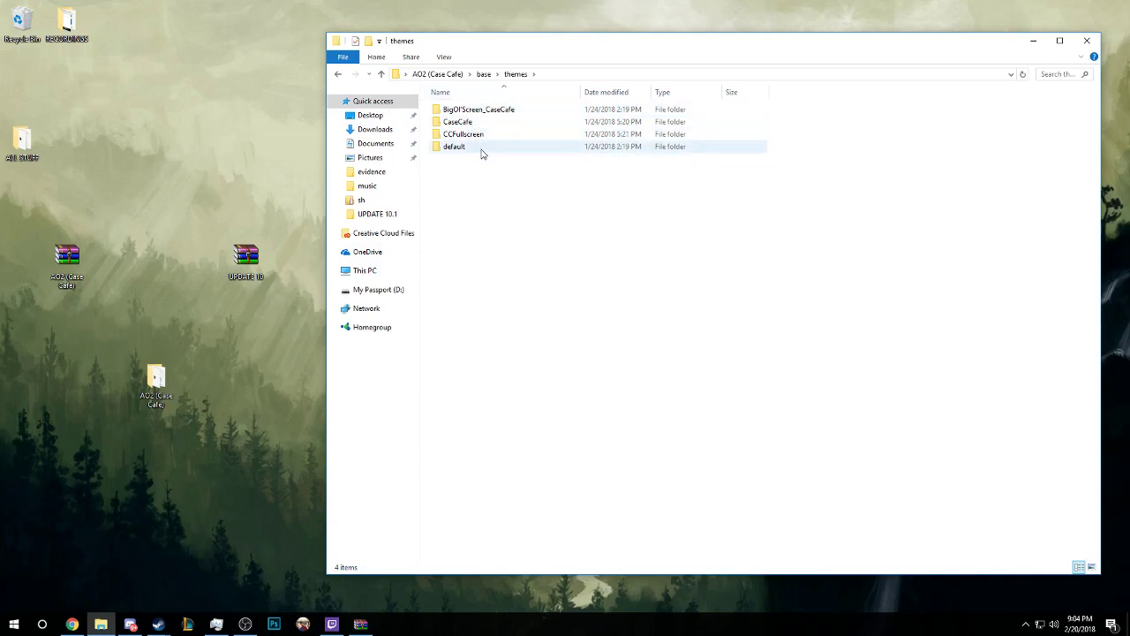
{"action": "left_click", "coordinate": [473, 137]}
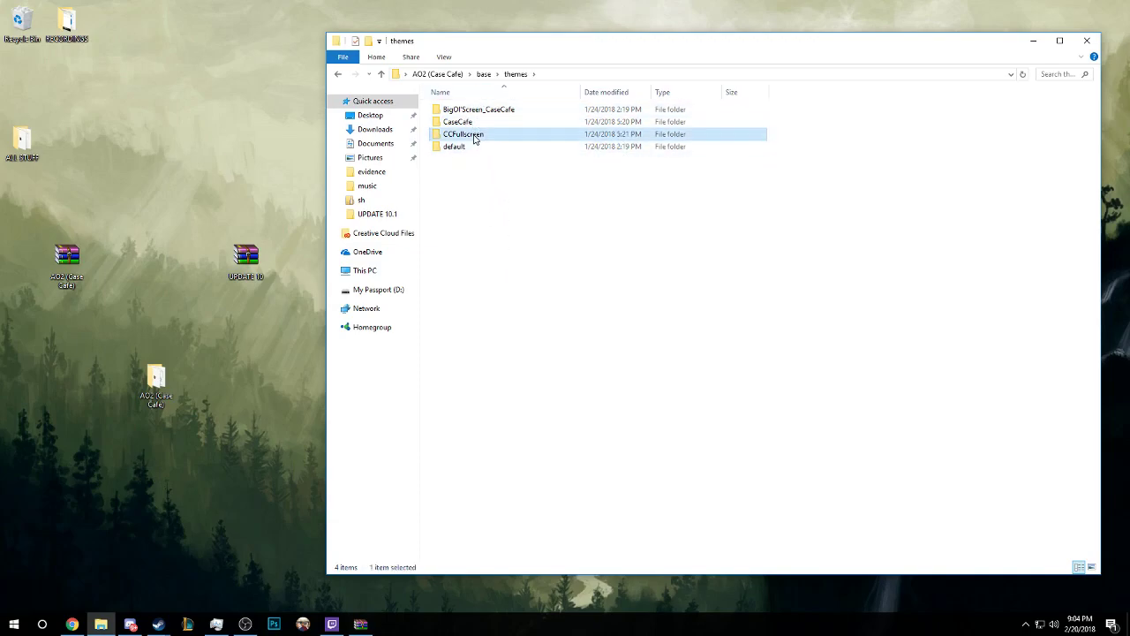
{"action": "left_click", "coordinate": [492, 135]}
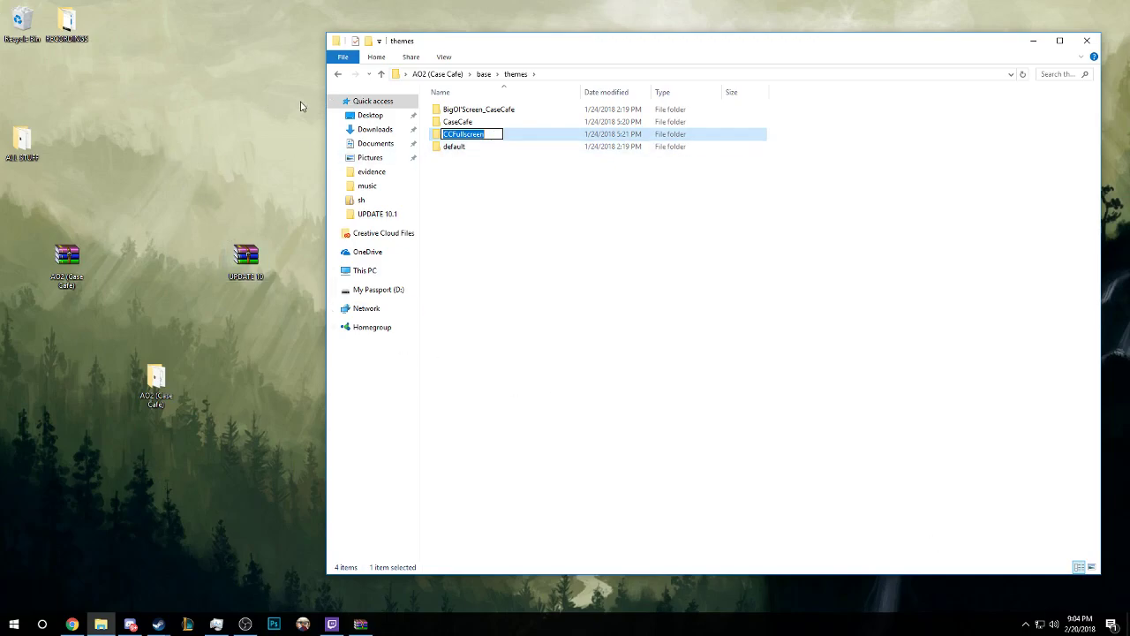
{"action": "left_click", "coordinate": [491, 121]}
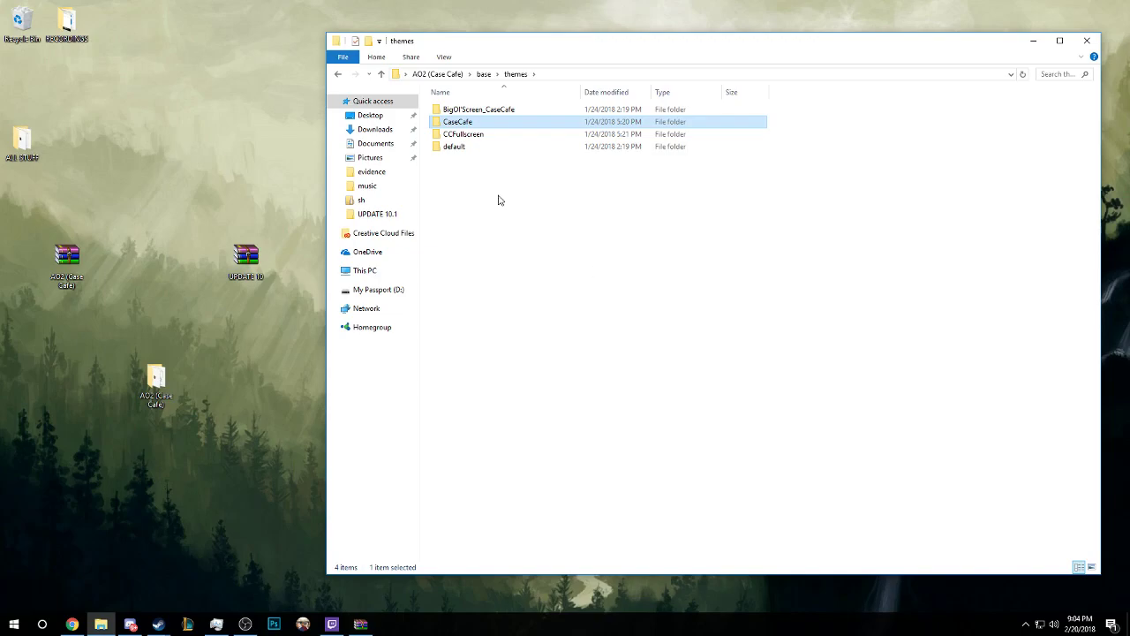
Return to base, open the config file in Notepad and enlarge its window.
{"action": "left_click", "coordinate": [338, 75]}
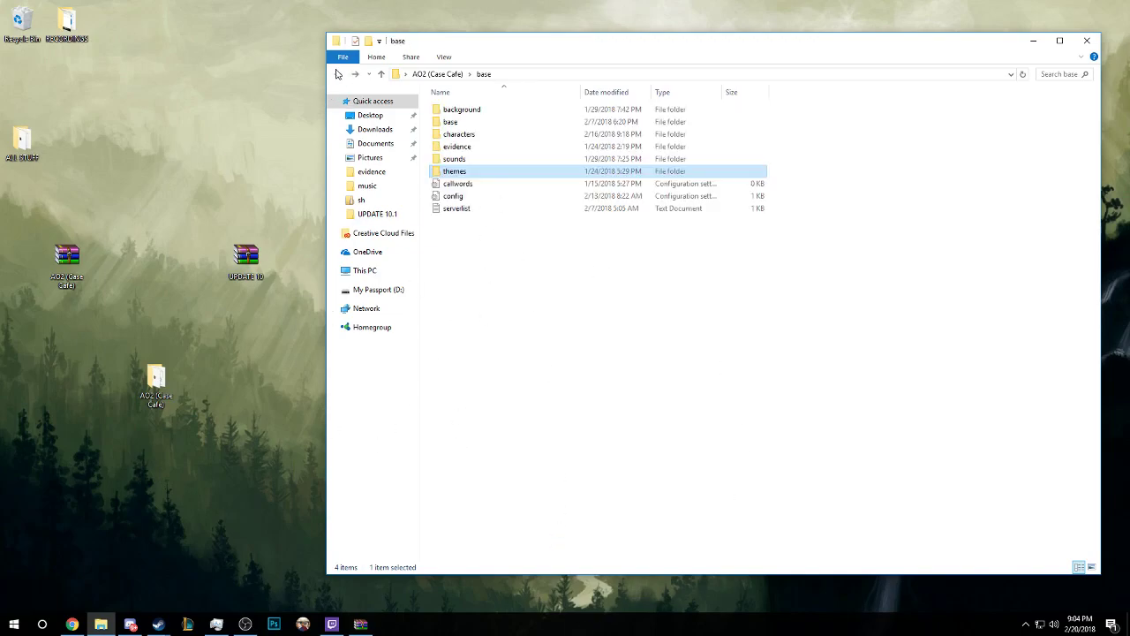
{"action": "double_click", "coordinate": [477, 196]}
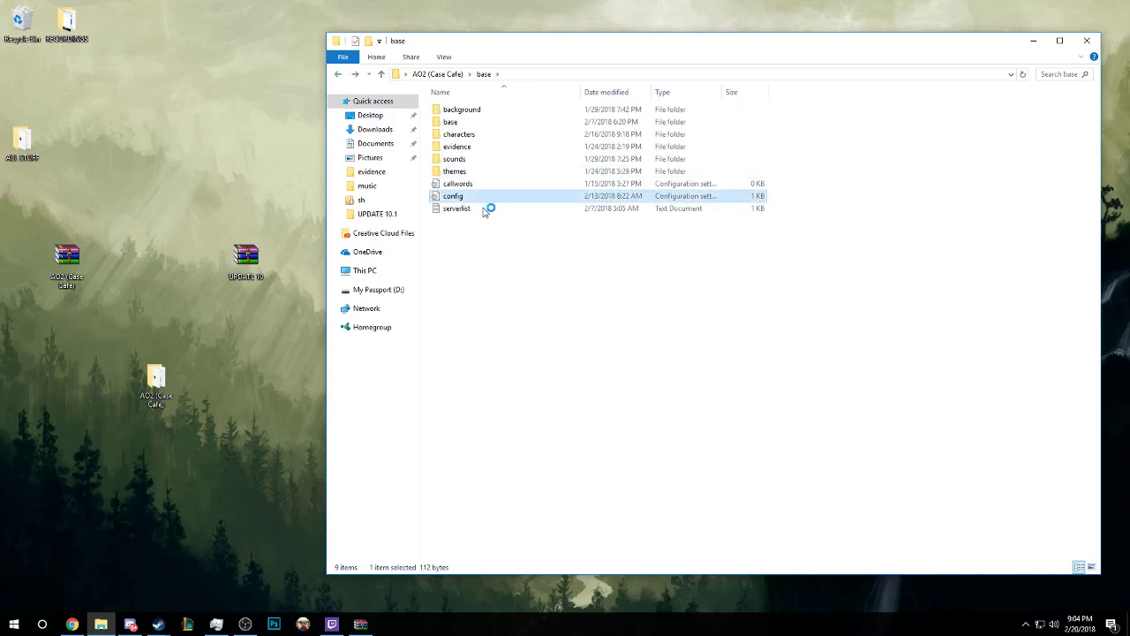
{"action": "left_click_drag", "start_coordinate": [713, 32], "coordinate": [799, 479]}
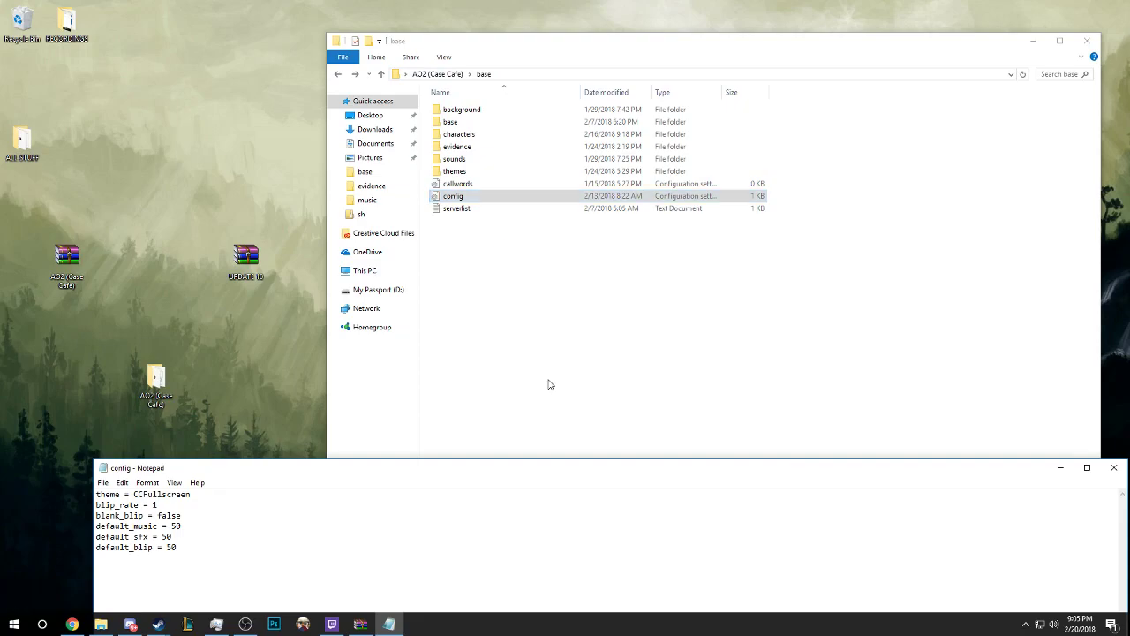
{"action": "left_click_drag", "start_coordinate": [560, 477], "coordinate": [545, 71]}
Set the theme value to CaseCafe, save and close config, then relaunch Attorney Online 2.
{"action": "left_click_drag", "start_coordinate": [189, 89], "coordinate": [124, 92]}
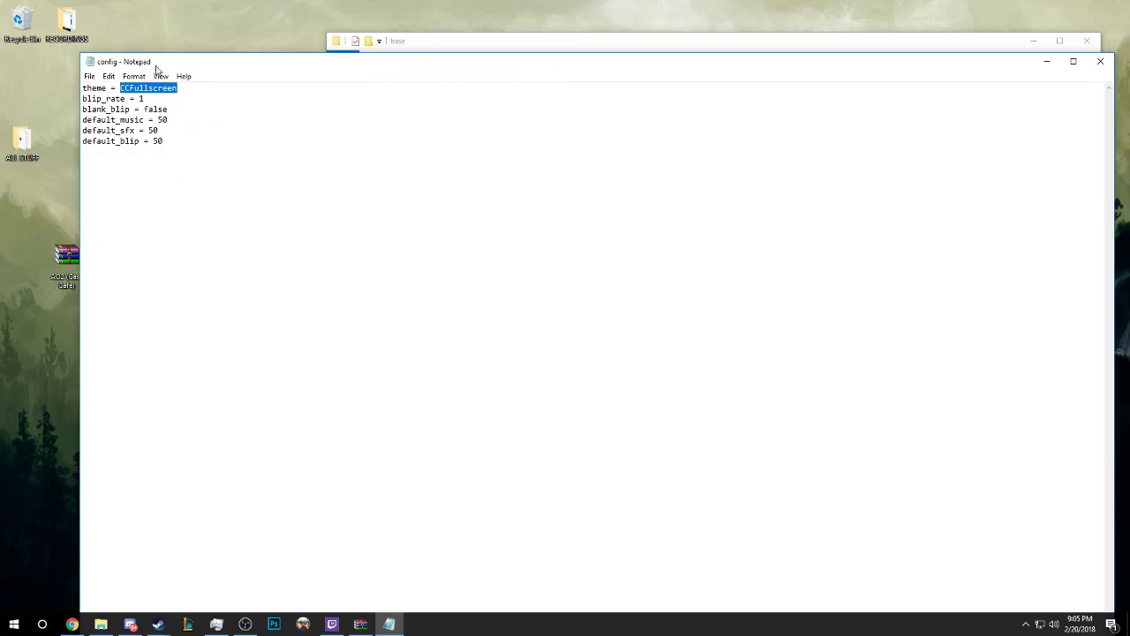
{"action": "type", "text": "CaseCafe"}
{"action": "left_click", "coordinate": [89, 76]}
{"action": "left_click", "coordinate": [106, 116]}
{"action": "left_click", "coordinate": [1100, 61]}
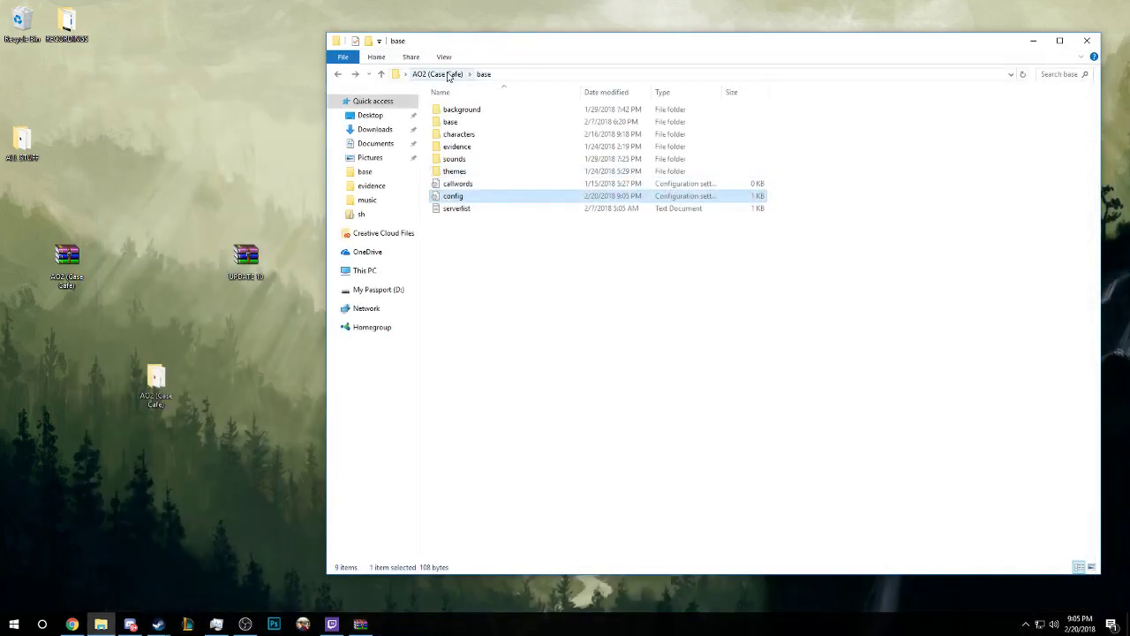
{"action": "left_click", "coordinate": [448, 75]}
{"action": "double_click", "coordinate": [486, 123]}
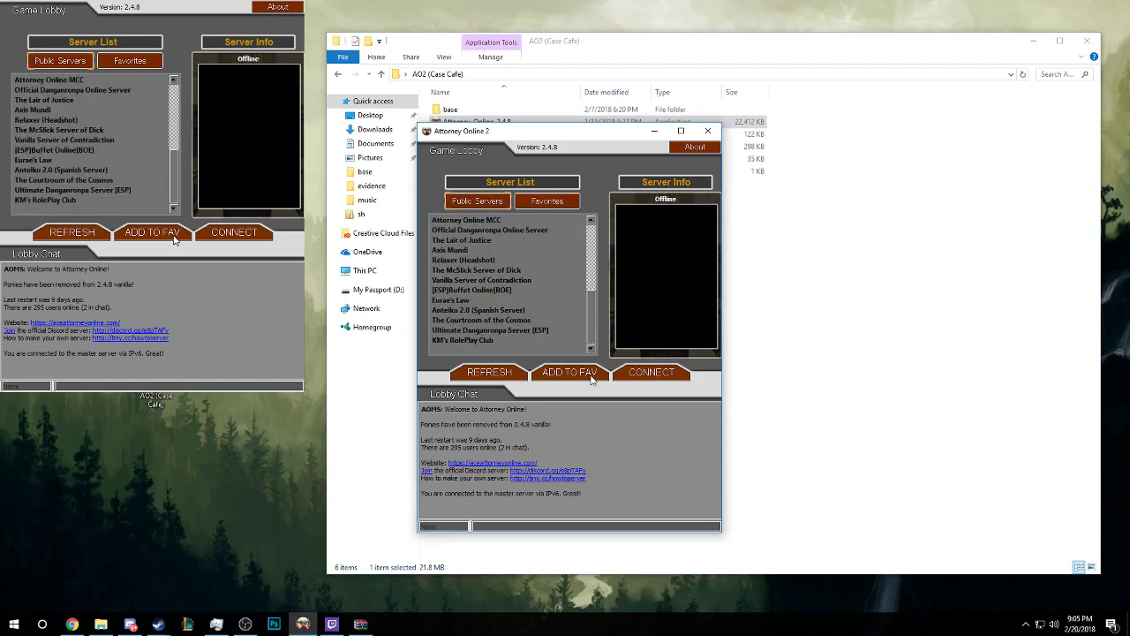
Join the Case Cafe server, enter The Wacko Pit with the Confident emote, then close the client.
{"action": "left_click", "coordinate": [538, 269]}
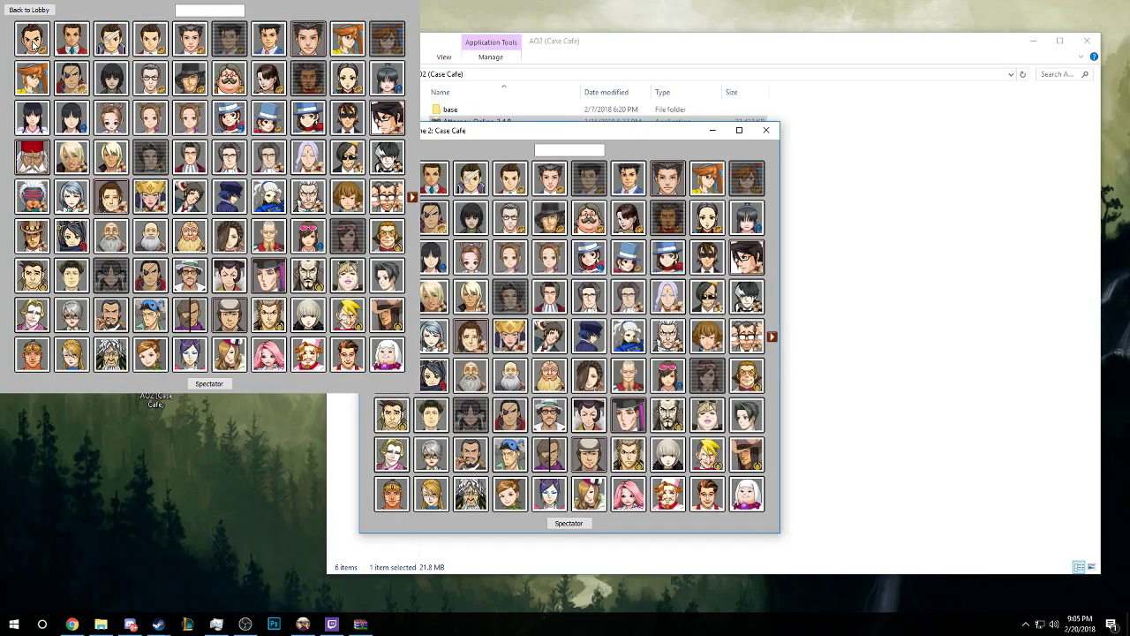
{"action": "left_click", "coordinate": [33, 44]}
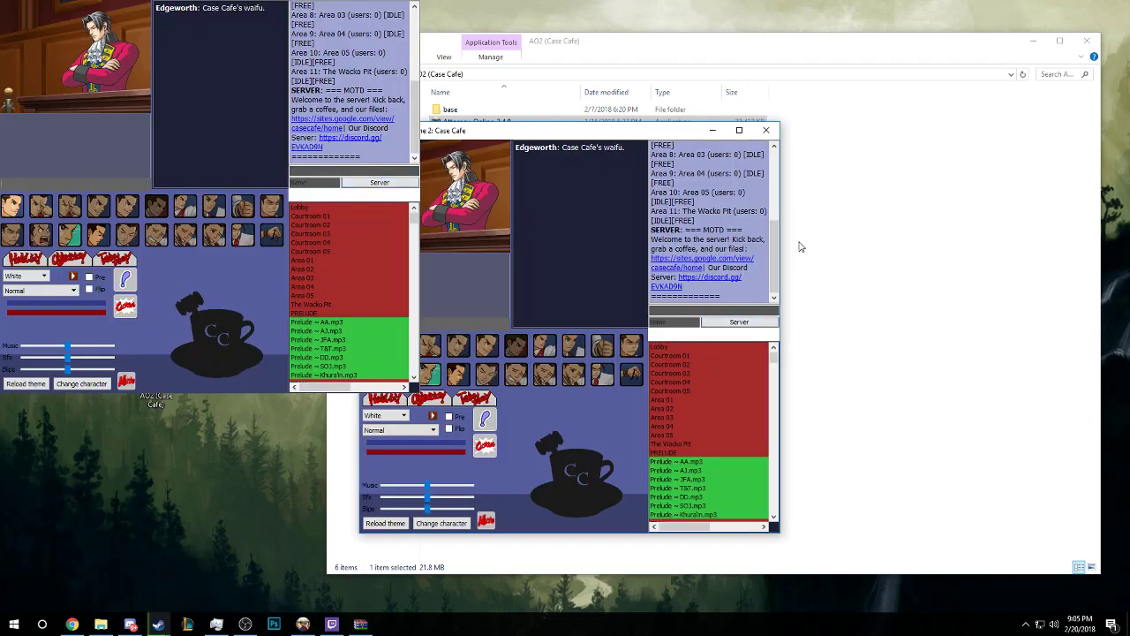
{"action": "double_click", "coordinate": [695, 443]}
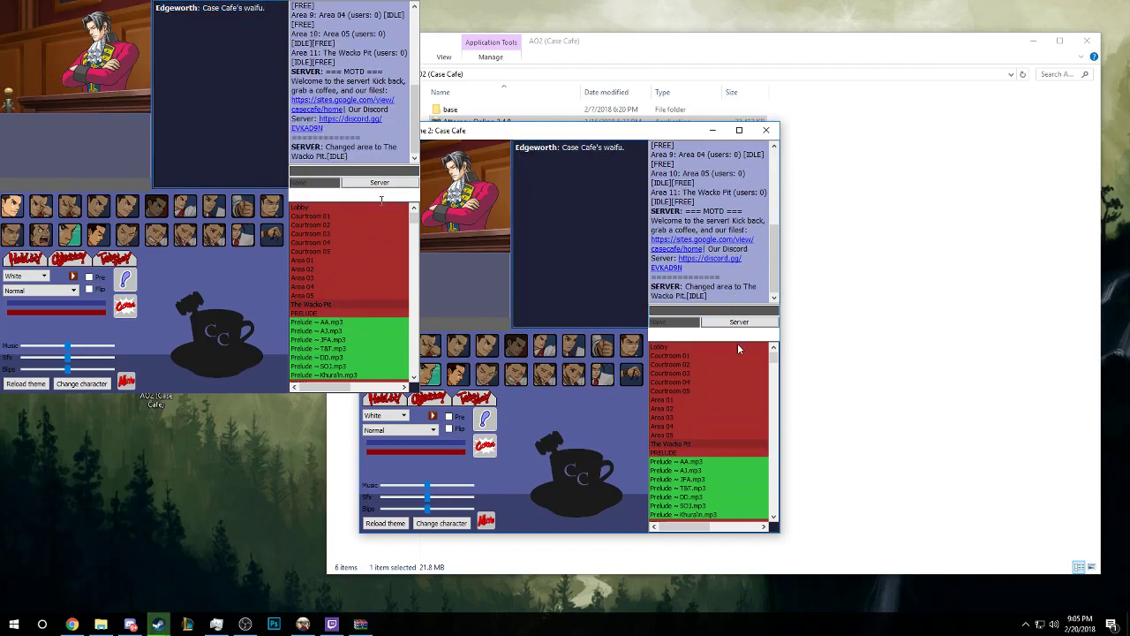
{"action": "left_click", "coordinate": [56, 212]}
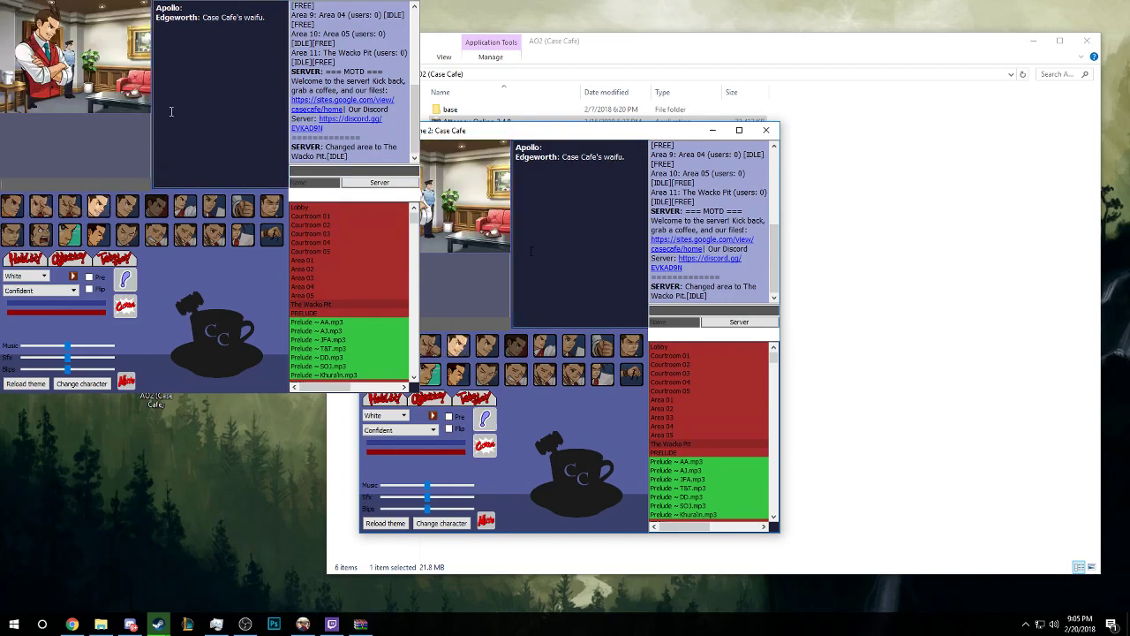
{"action": "left_click_drag", "start_coordinate": [576, 137], "coordinate": [618, 38]}
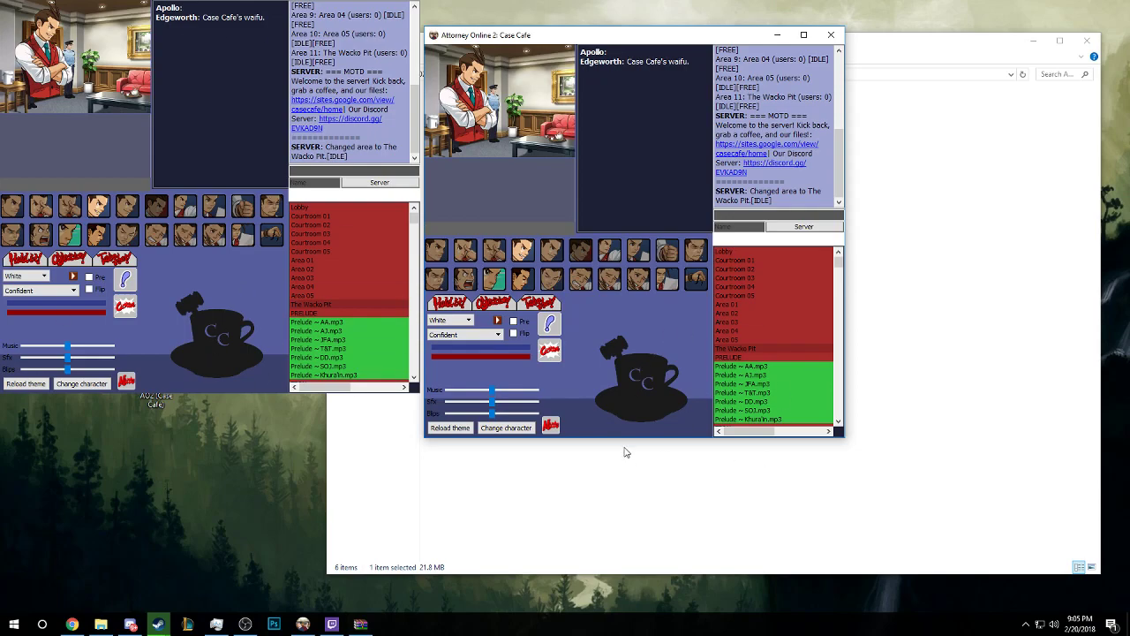
{"action": "left_click_drag", "start_coordinate": [626, 439], "coordinate": [626, 519]}
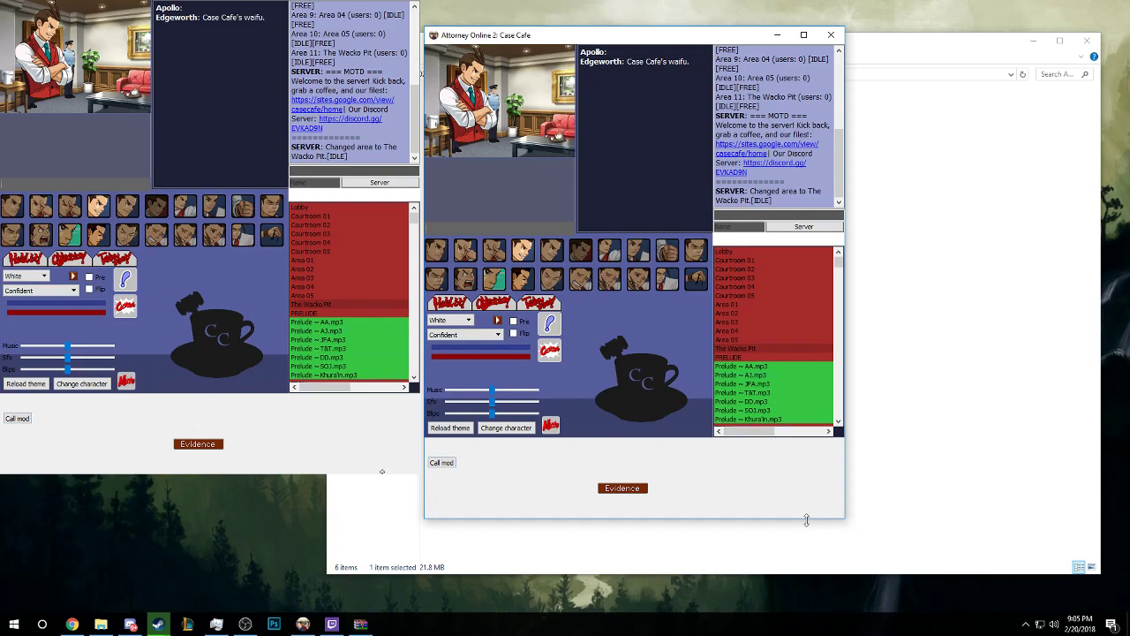
{"action": "left_click_drag", "start_coordinate": [806, 521], "coordinate": [803, 444]}
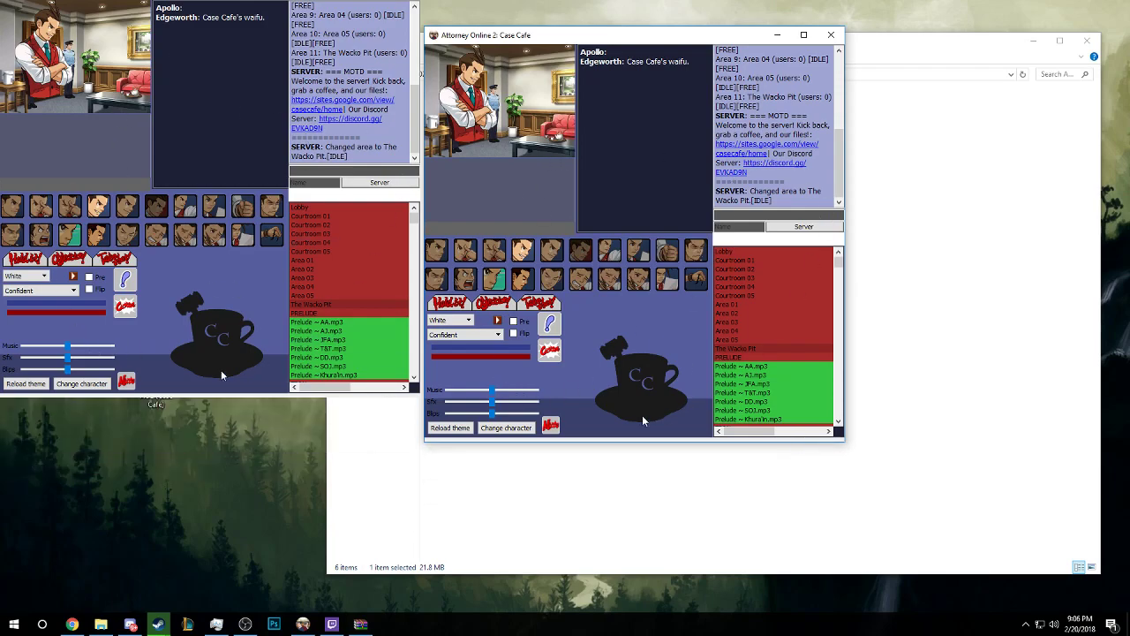
{"action": "left_click", "coordinate": [831, 34]}
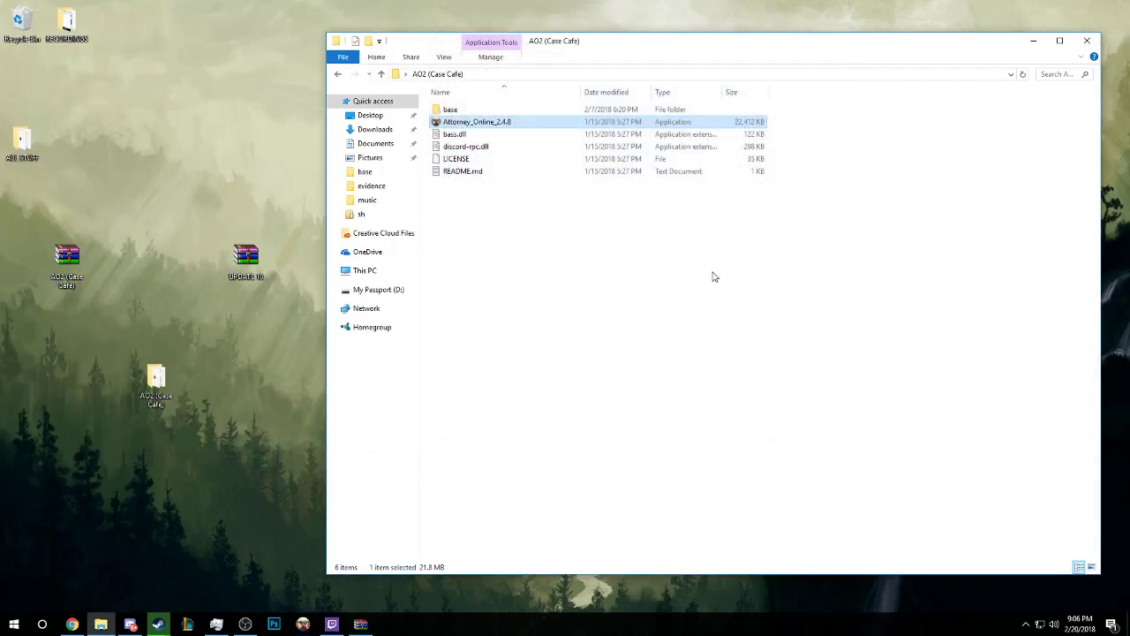
Copy the BigOl'Screen_CaseCafe theme folder name from base\themes.
{"action": "double_click", "coordinate": [465, 109]}
{"action": "double_click", "coordinate": [477, 177]}
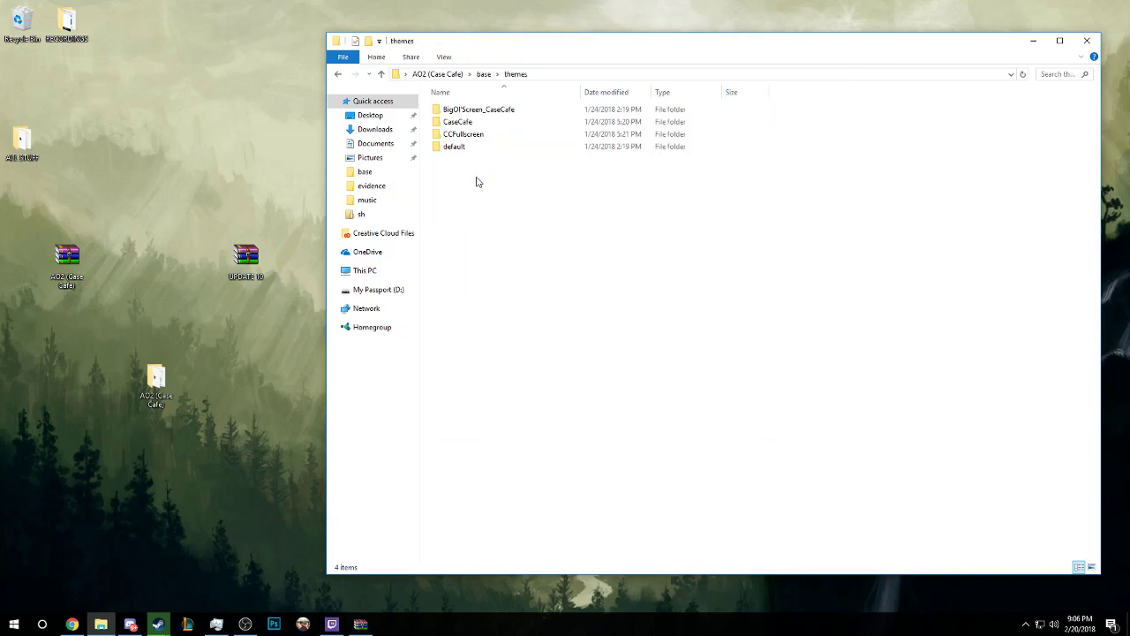
{"action": "left_click", "coordinate": [498, 111]}
{"action": "left_click", "coordinate": [523, 109]}
{"action": "key", "text": "ctrl+c"}
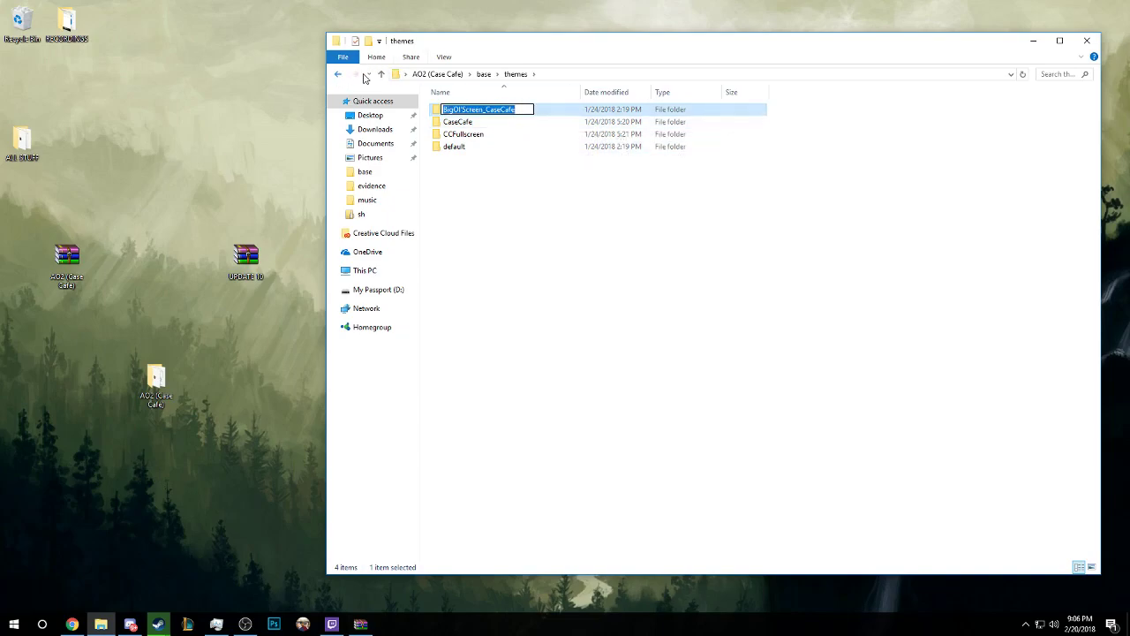
{"action": "left_click", "coordinate": [337, 79]}
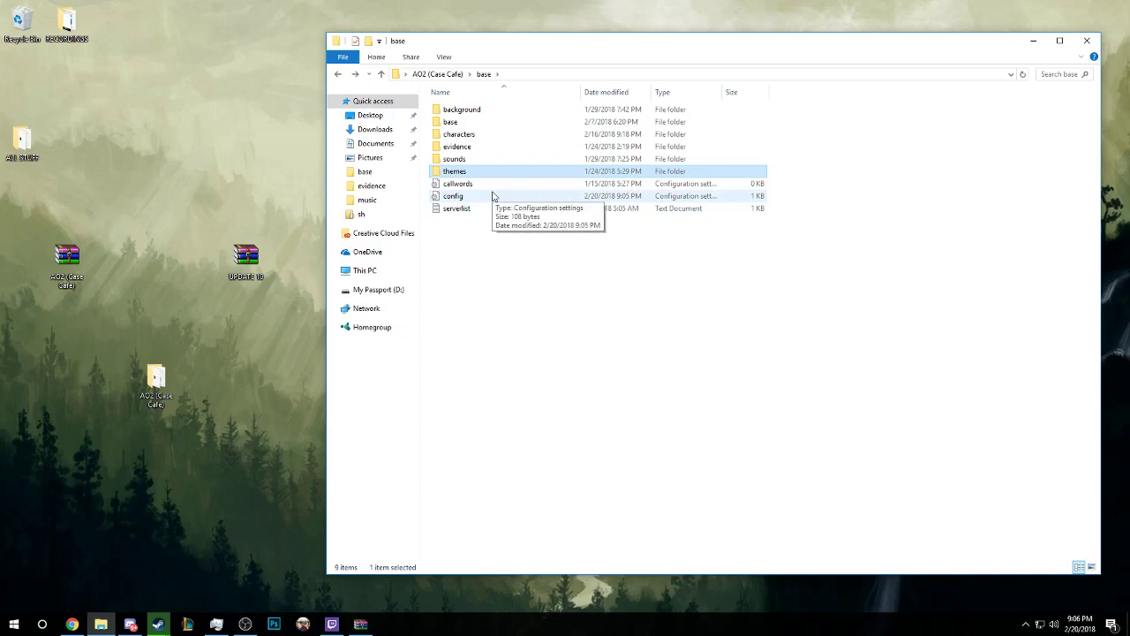
Paste BigOl'Screen_CaseCafe as the config theme, save, close Notepad, and go up to AO2 (Case Cafe).
{"action": "double_click", "coordinate": [493, 196]}
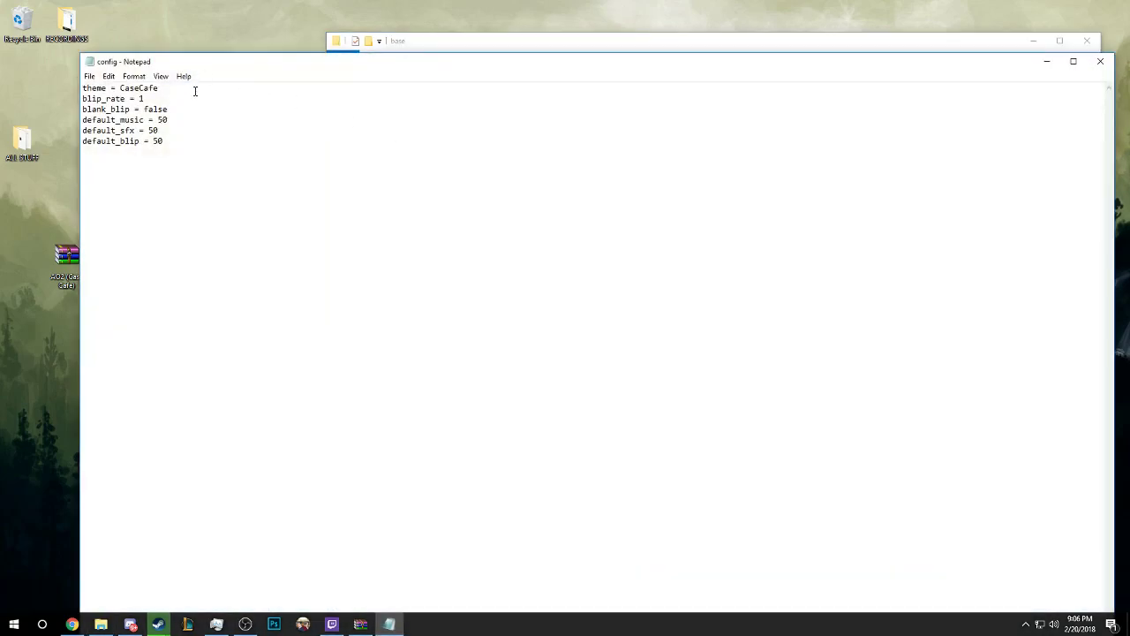
{"action": "left_click_drag", "start_coordinate": [195, 91], "coordinate": [118, 88]}
{"action": "key", "text": "ctrl+v"}
{"action": "left_click", "coordinate": [90, 76]}
{"action": "left_click", "coordinate": [114, 115]}
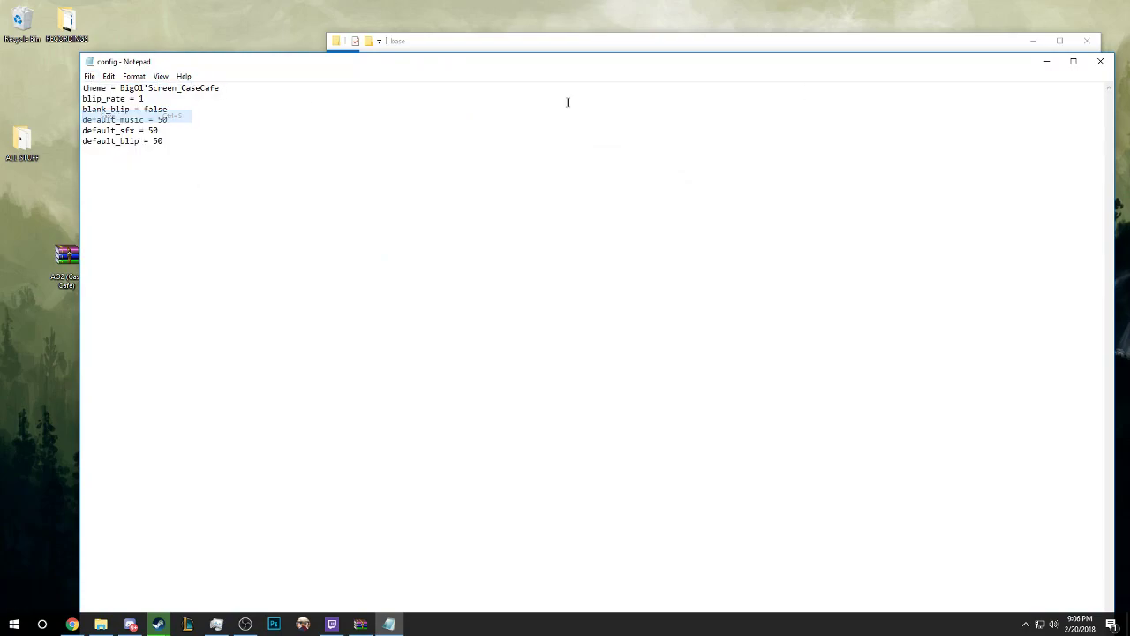
{"action": "left_click", "coordinate": [1108, 64]}
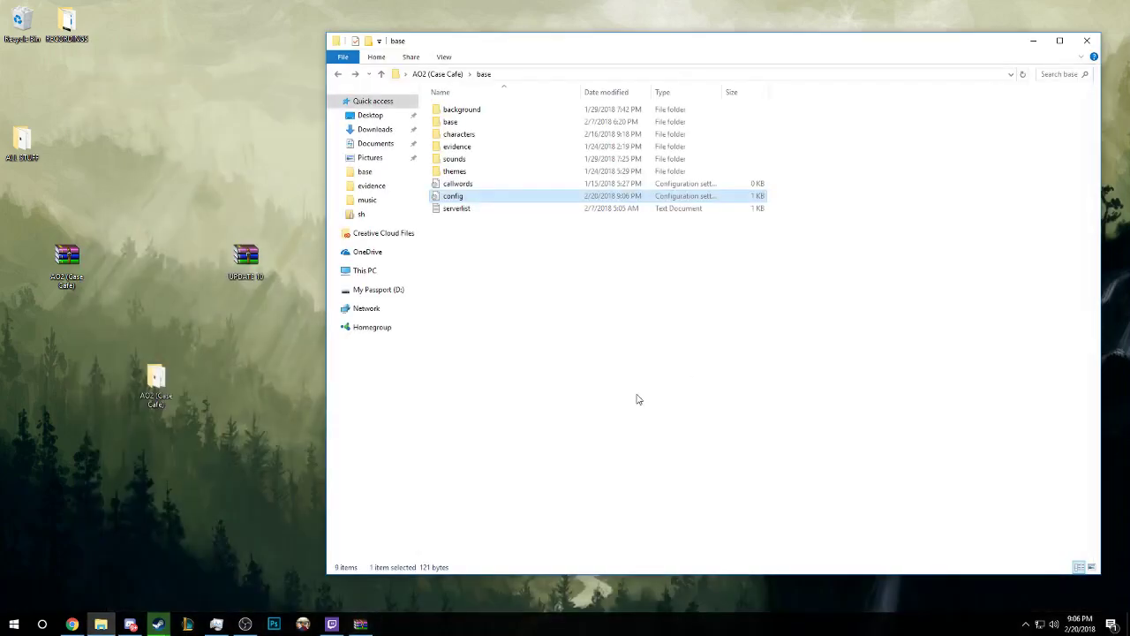
{"action": "left_click", "coordinate": [442, 76]}
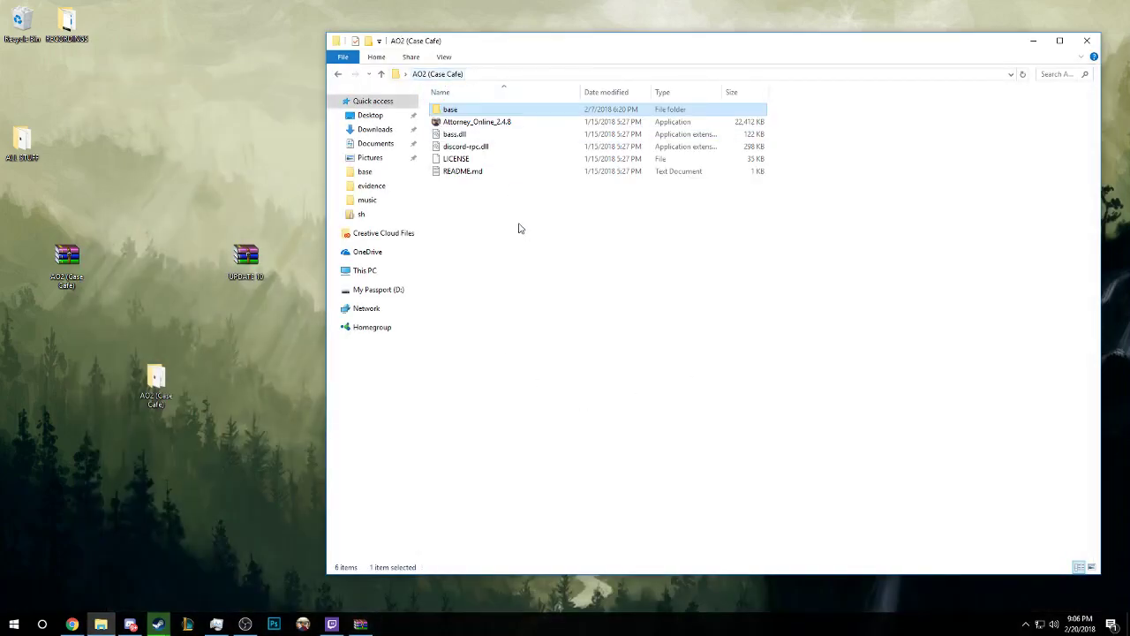
Launch Attorney_Online_2.4.8, join Case Cafe with a character and enter The Wacko Pit.
{"action": "double_click", "coordinate": [488, 124]}
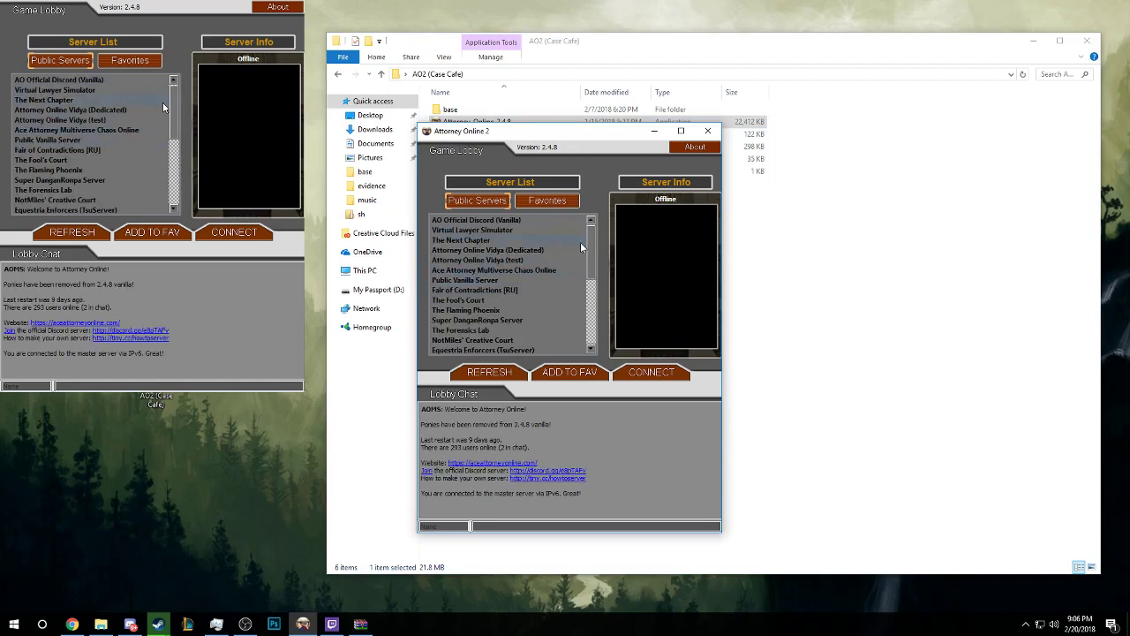
{"action": "left_click_drag", "start_coordinate": [591, 237], "coordinate": [593, 310]}
{"action": "scroll", "coordinate": [501, 302], "scroll_direction": "up", "scroll_amount": 3}
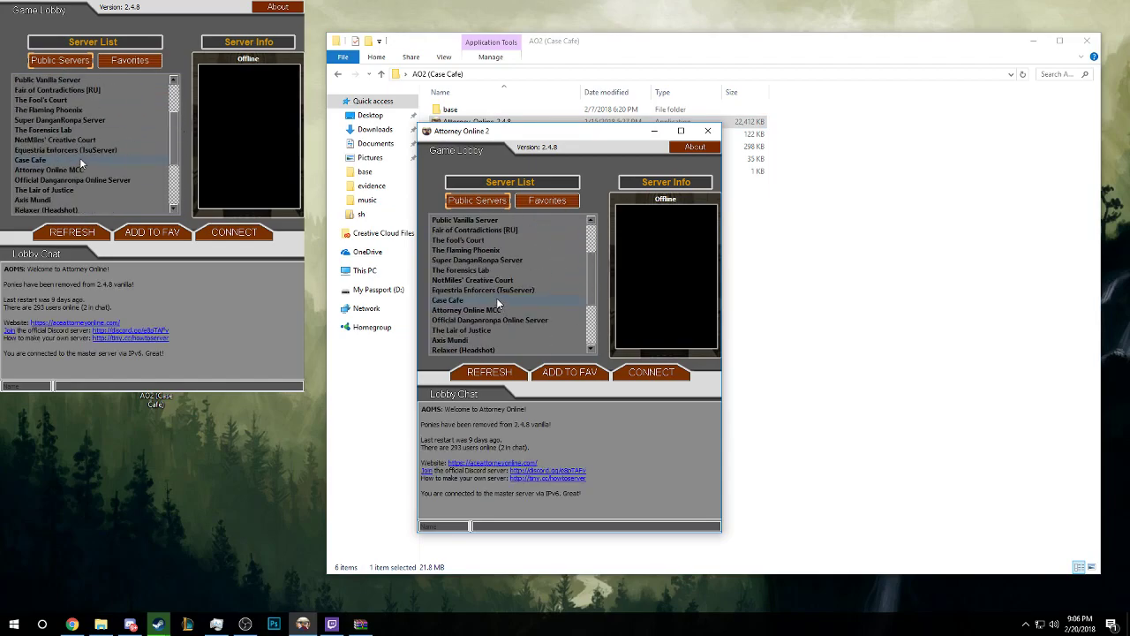
{"action": "left_click", "coordinate": [470, 302]}
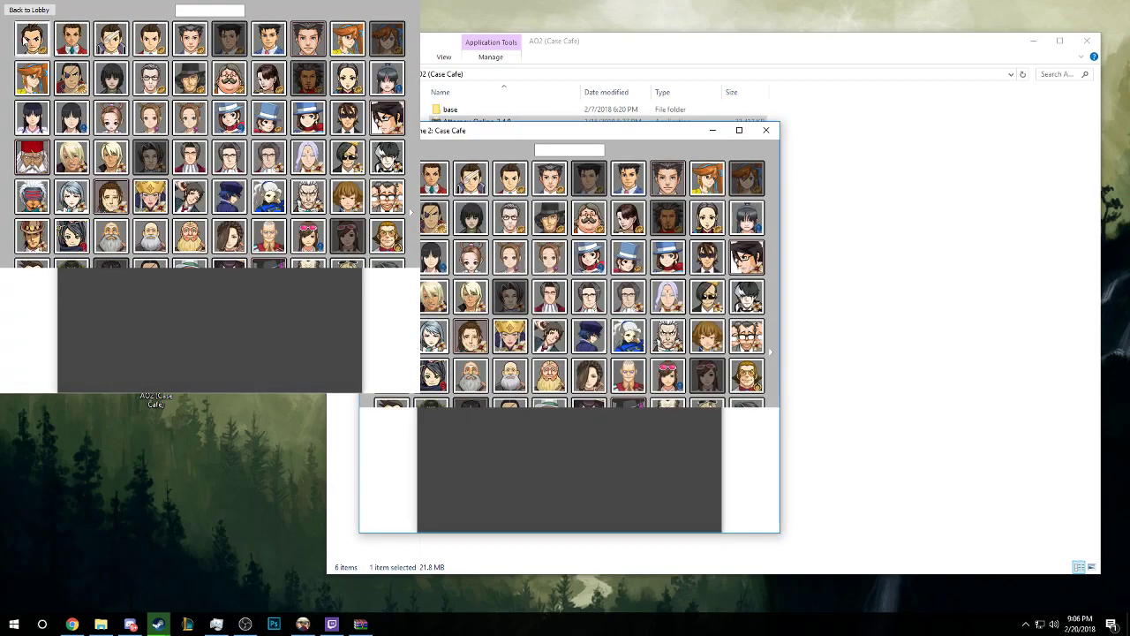
{"action": "left_click", "coordinate": [33, 39]}
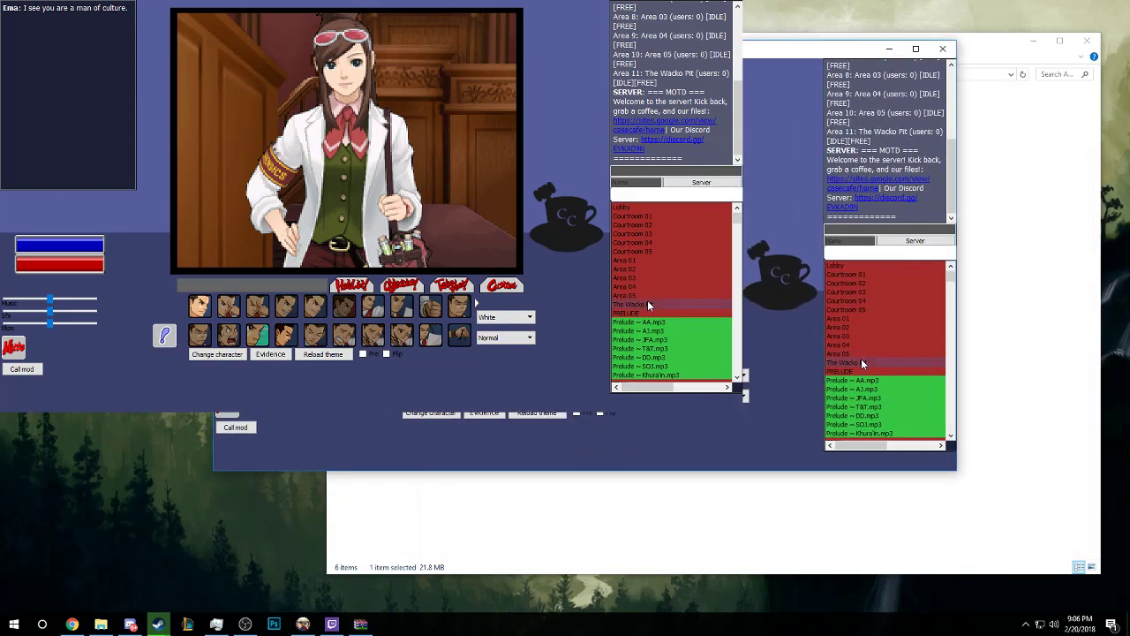
{"action": "double_click", "coordinate": [651, 303]}
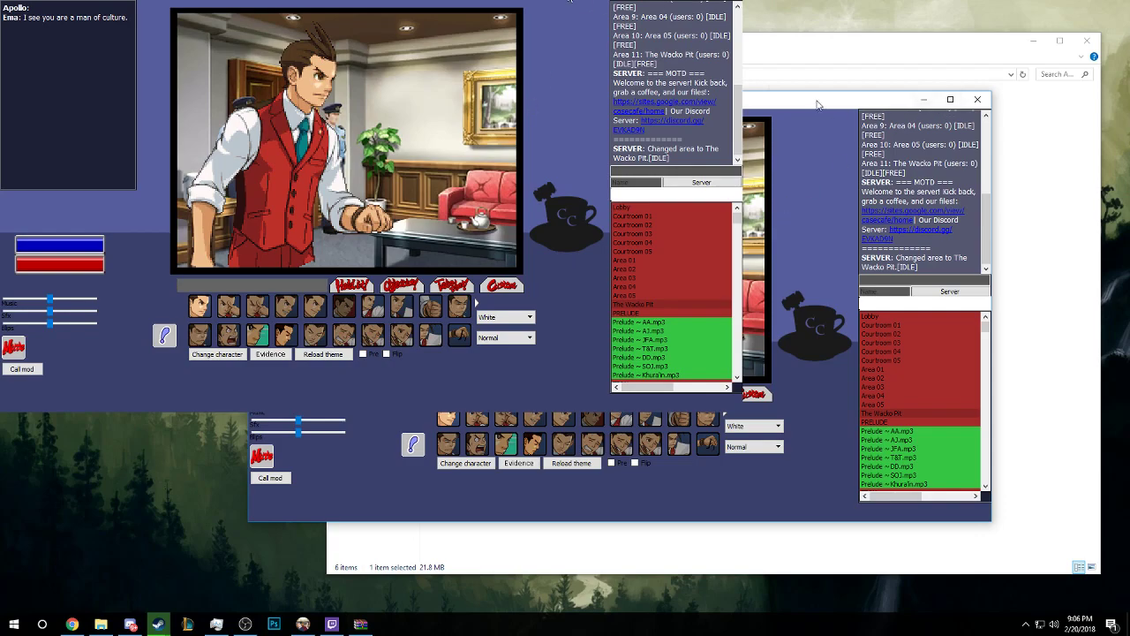
Move the client window up and left, then open and close the evidence panel.
{"action": "mouse_move", "coordinate": [842, 106]}
{"action": "left_mouse_down"}
{"action": "mouse_move", "coordinate": [773, 99]}
{"action": "mouse_move", "coordinate": [847, 110]}
{"action": "left_mouse_up"}
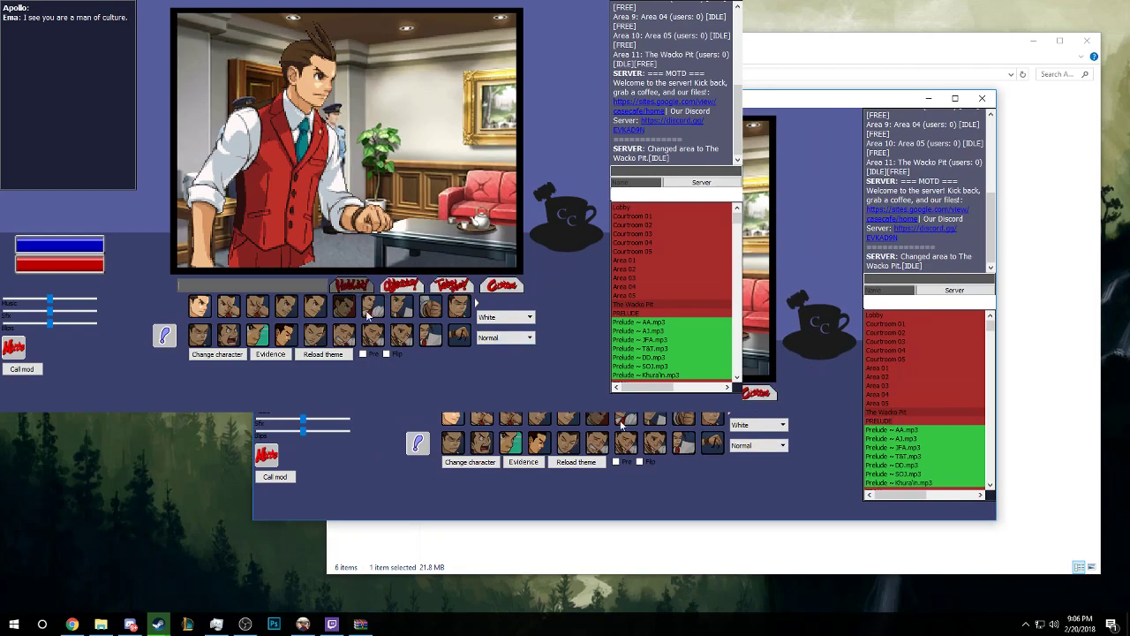
{"action": "left_click", "coordinate": [281, 356]}
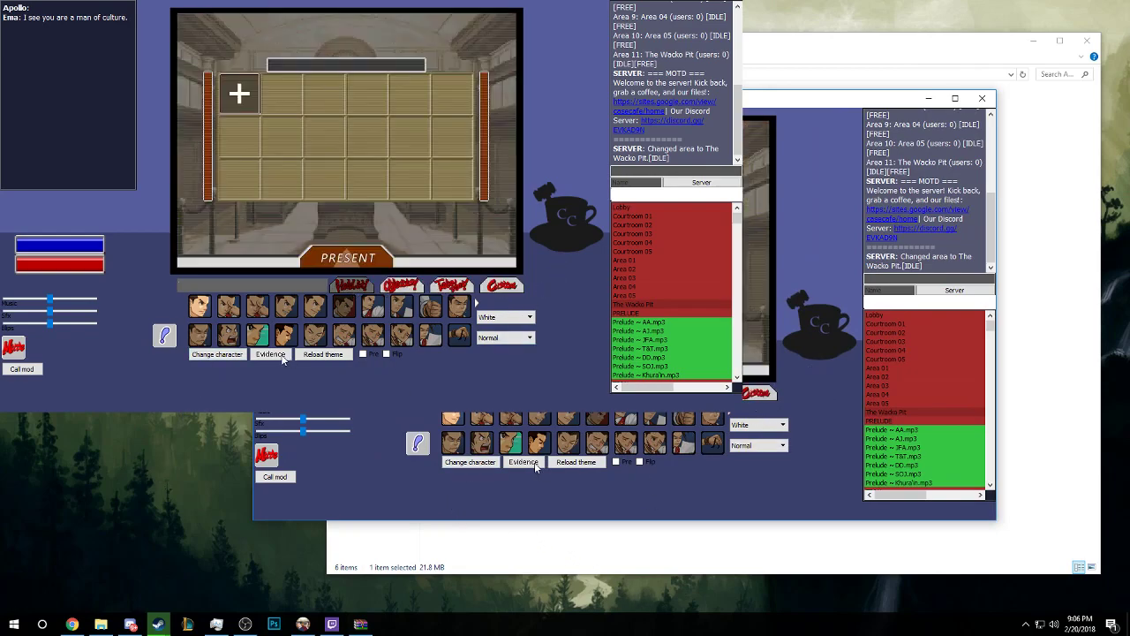
{"action": "left_click", "coordinate": [282, 356]}
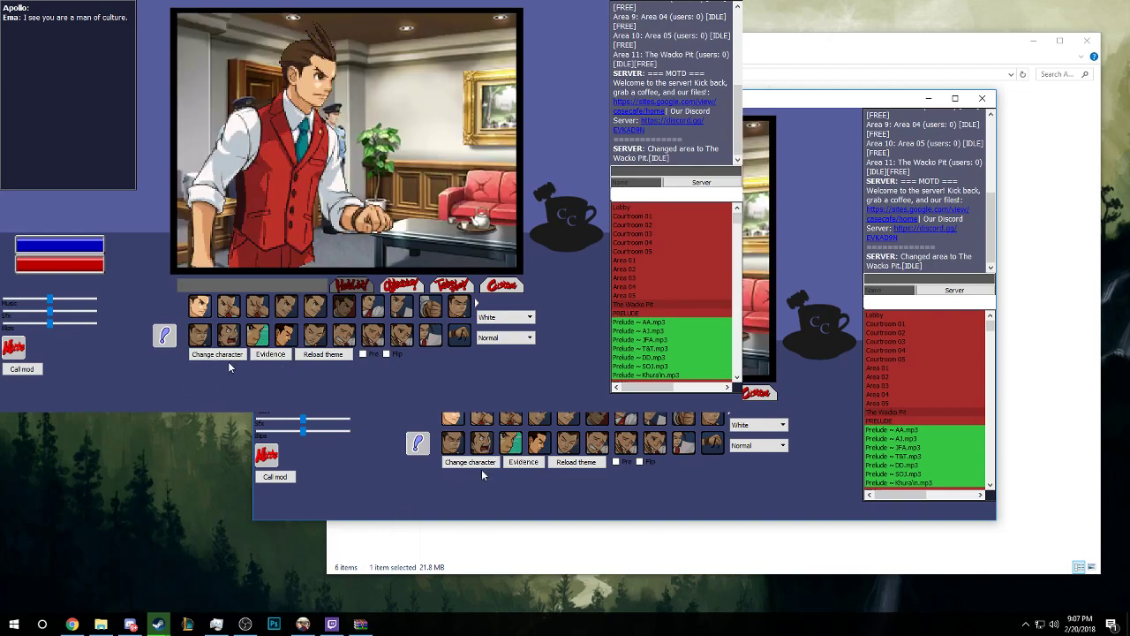
Close the client and change the theme in base\config to CCFullscreen.
{"action": "left_click", "coordinate": [982, 100]}
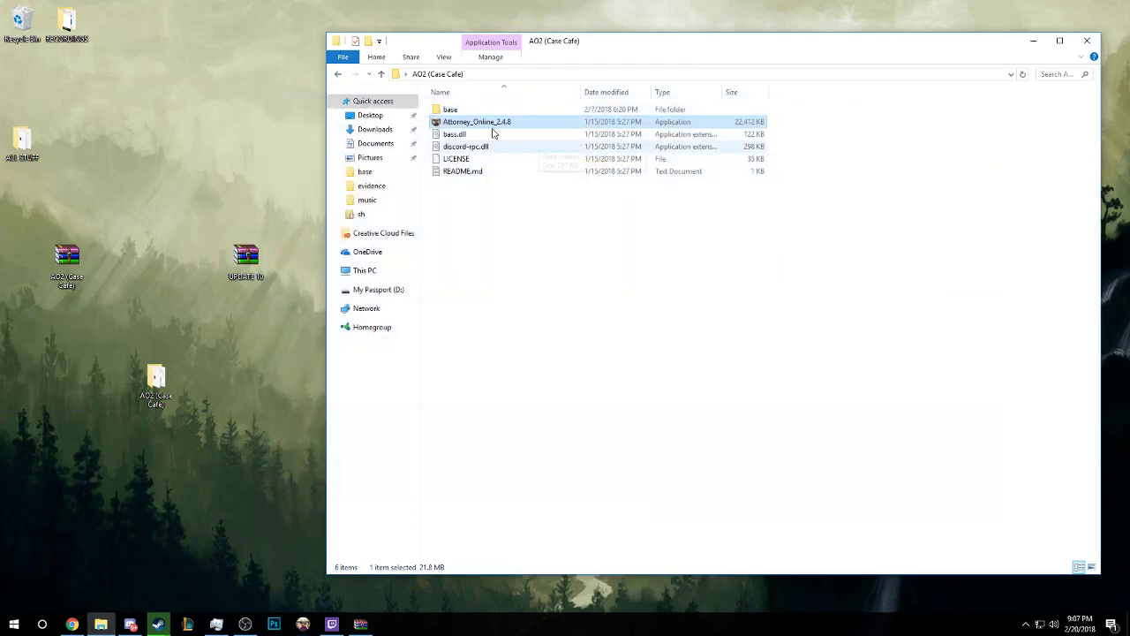
{"action": "double_click", "coordinate": [472, 109]}
{"action": "double_click", "coordinate": [507, 195]}
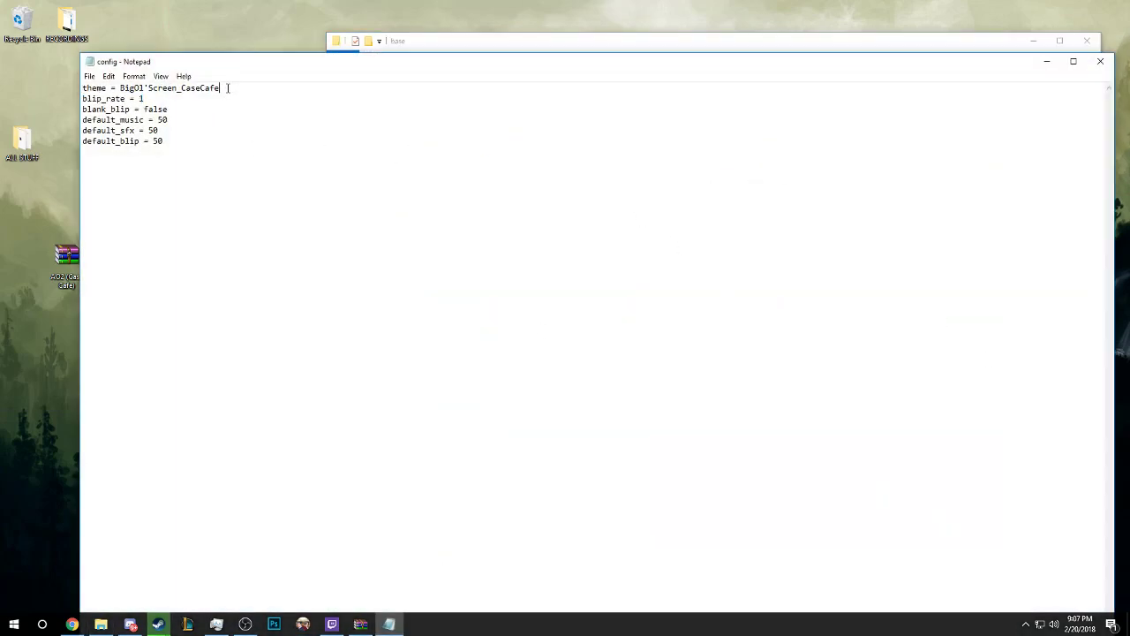
{"action": "left_click_drag", "start_coordinate": [228, 88], "coordinate": [121, 92]}
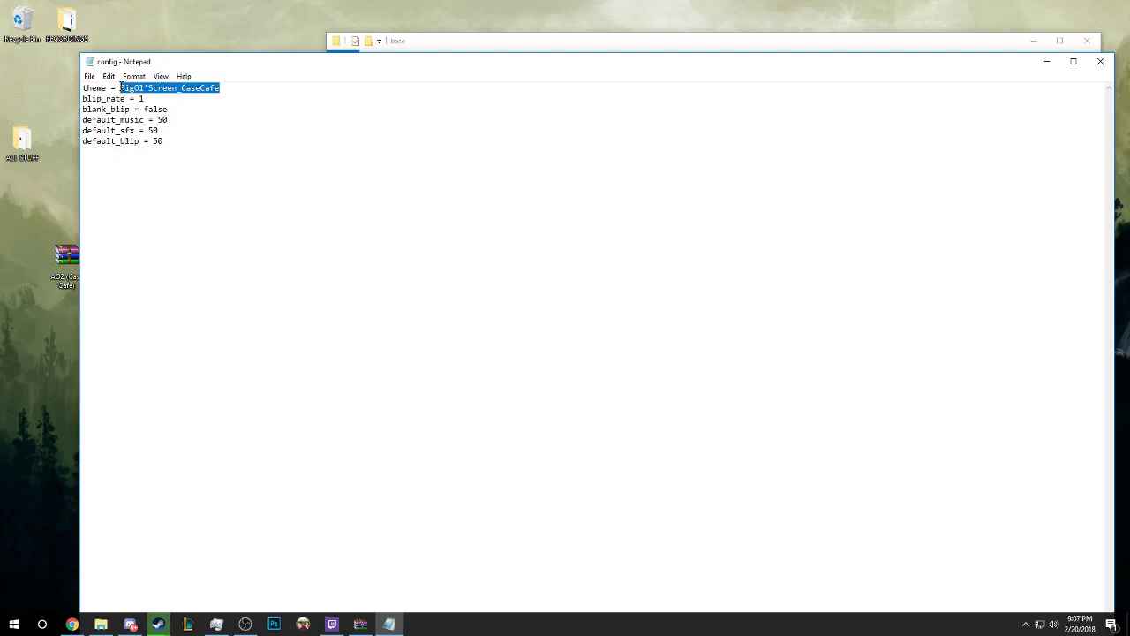
{"action": "type", "text": "CCFullscreen"}
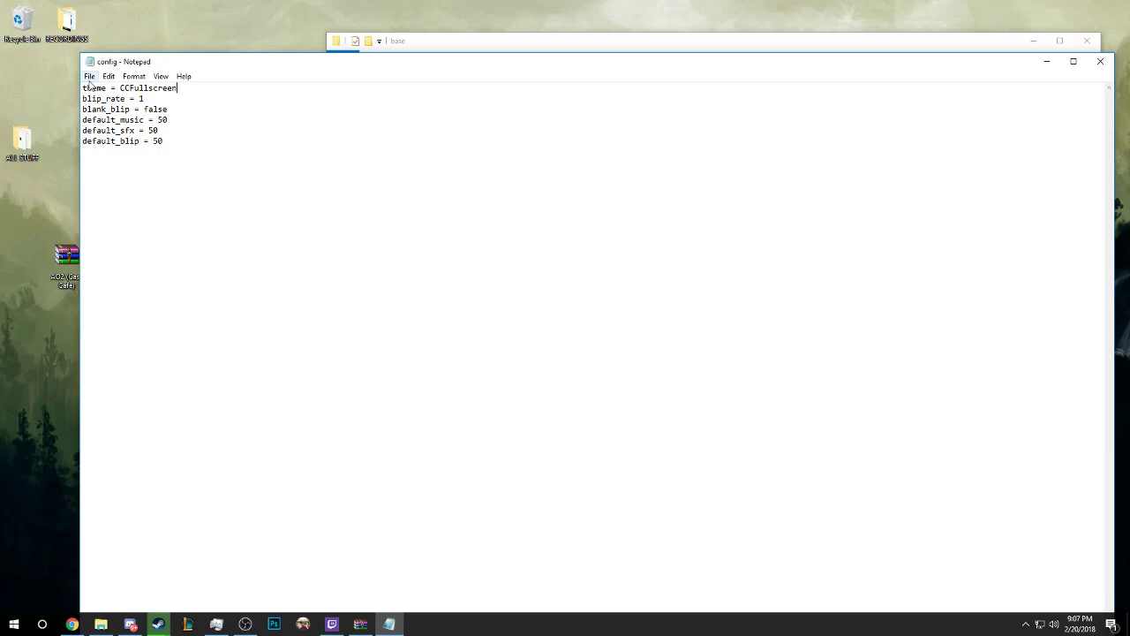
Save the config file, close Notepad and return to the AO2 (Case Cafe) folder.
{"action": "left_click", "coordinate": [89, 76]}
{"action": "left_click", "coordinate": [106, 117]}
{"action": "left_click", "coordinate": [1107, 61]}
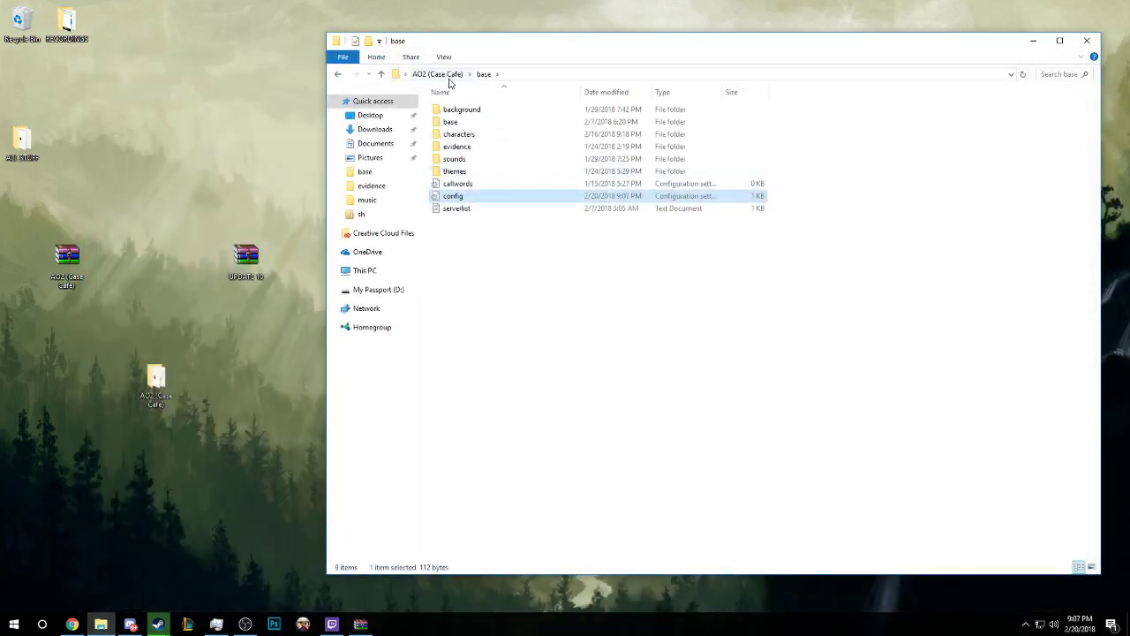
{"action": "left_click", "coordinate": [467, 74]}
{"action": "left_click", "coordinate": [472, 124]}
Launch Attorney_Online_2.4.8 and connect to the Case Cafe server.
{"action": "double_click", "coordinate": [472, 124]}
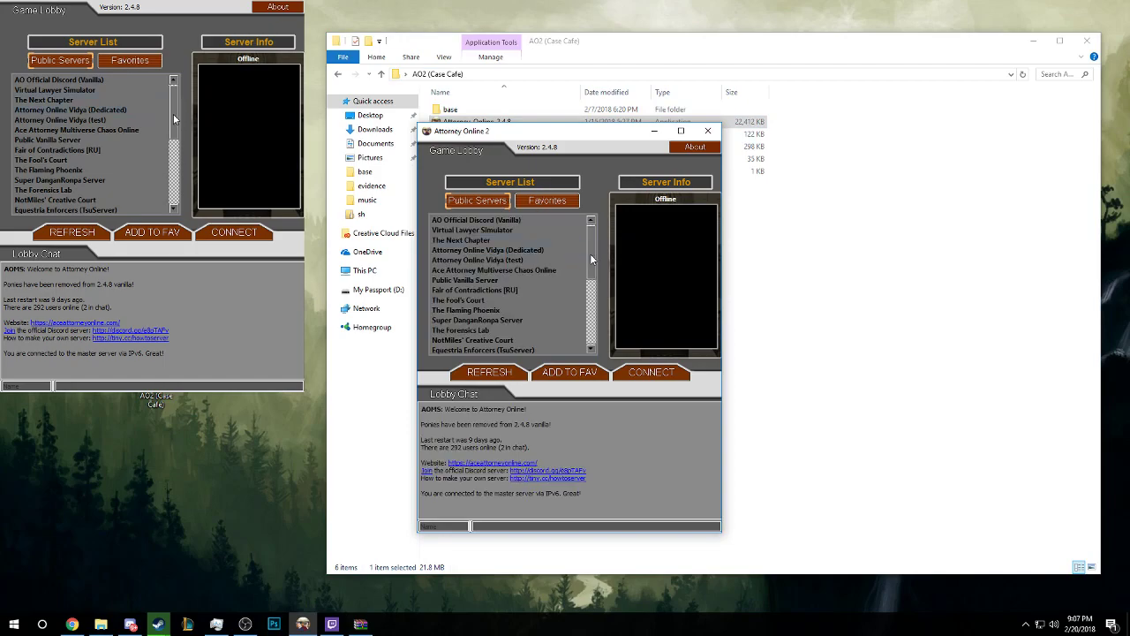
{"action": "left_click_drag", "start_coordinate": [590, 253], "coordinate": [606, 343]}
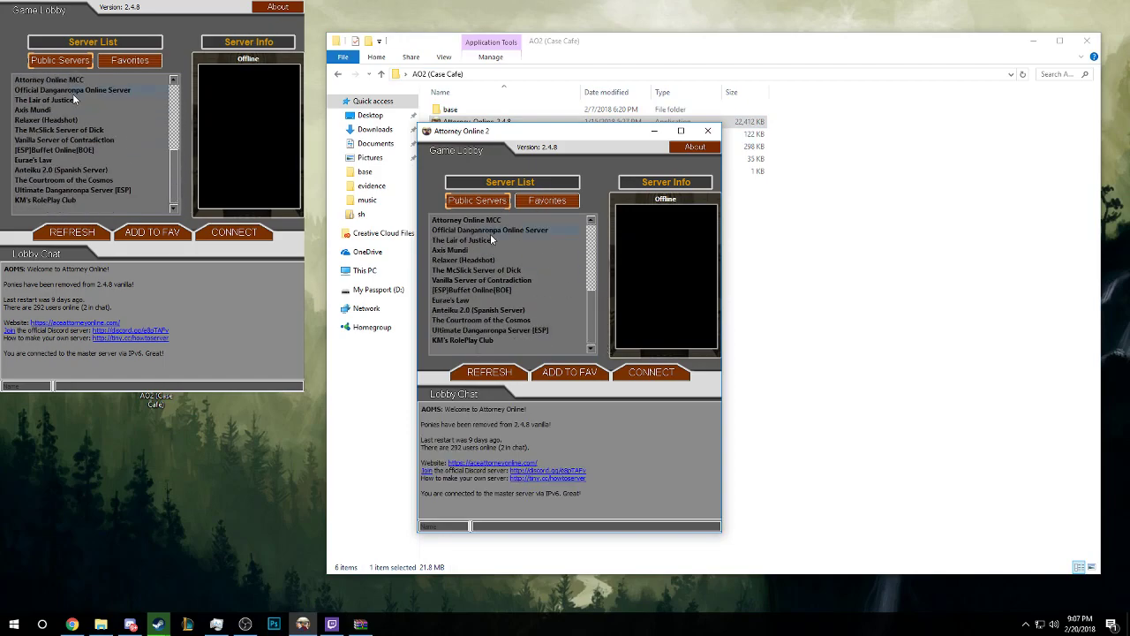
{"action": "scroll", "coordinate": [509, 256], "scroll_direction": "up", "scroll_amount": 2}
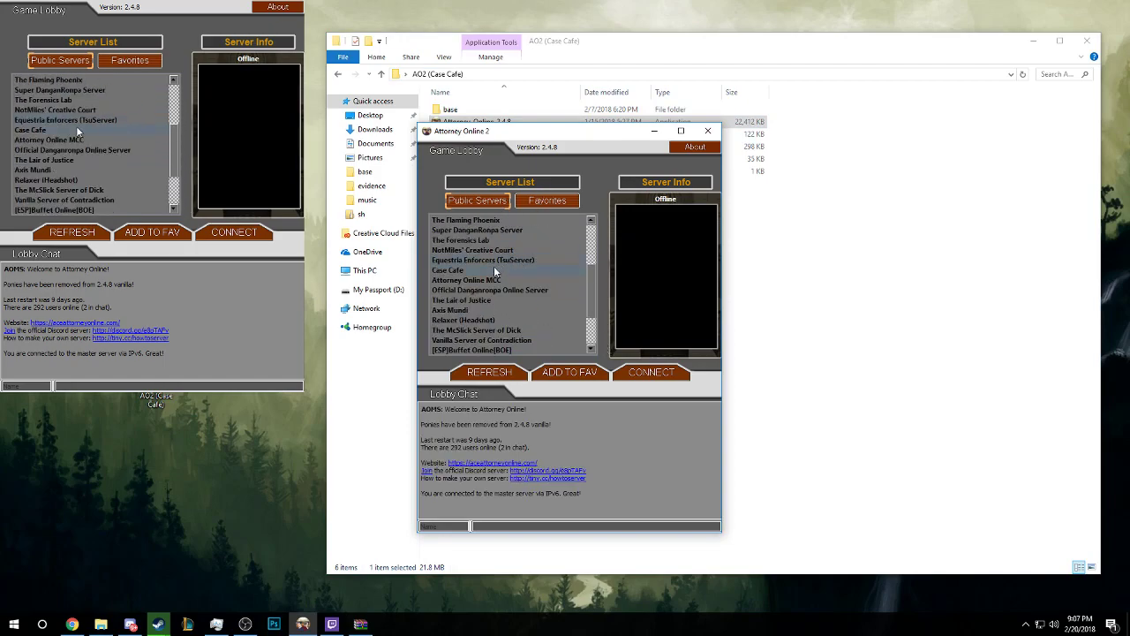
{"action": "left_click", "coordinate": [494, 270]}
{"action": "double_click", "coordinate": [494, 270]}
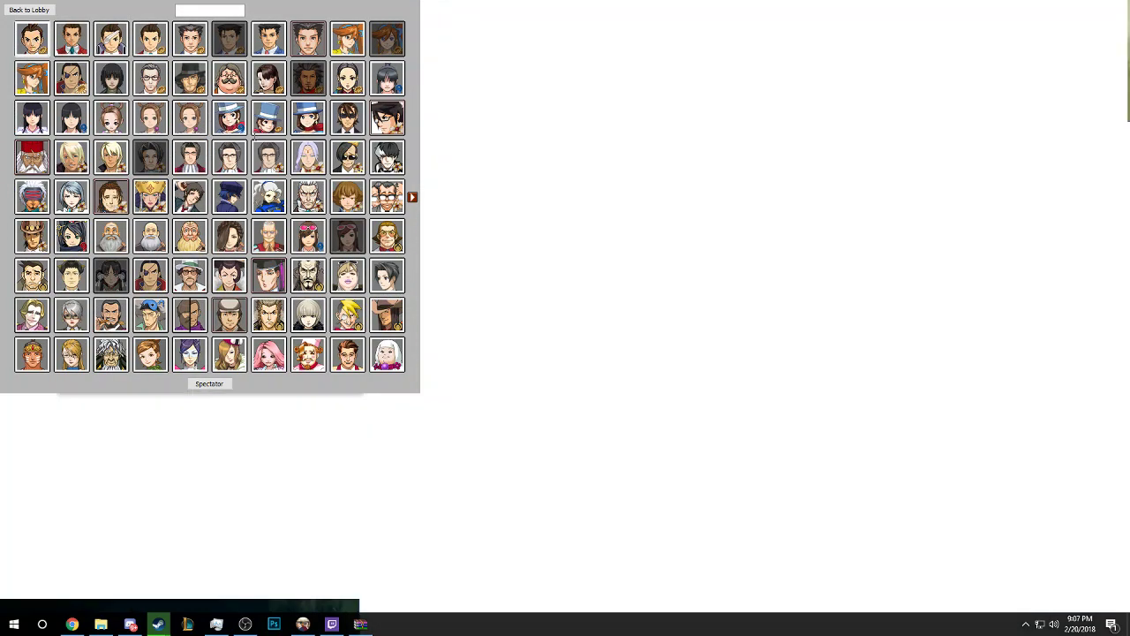
Pick a character, enter The Wacko Pit and send a message in the Thinking pose.
{"action": "left_click", "coordinate": [383, 37]}
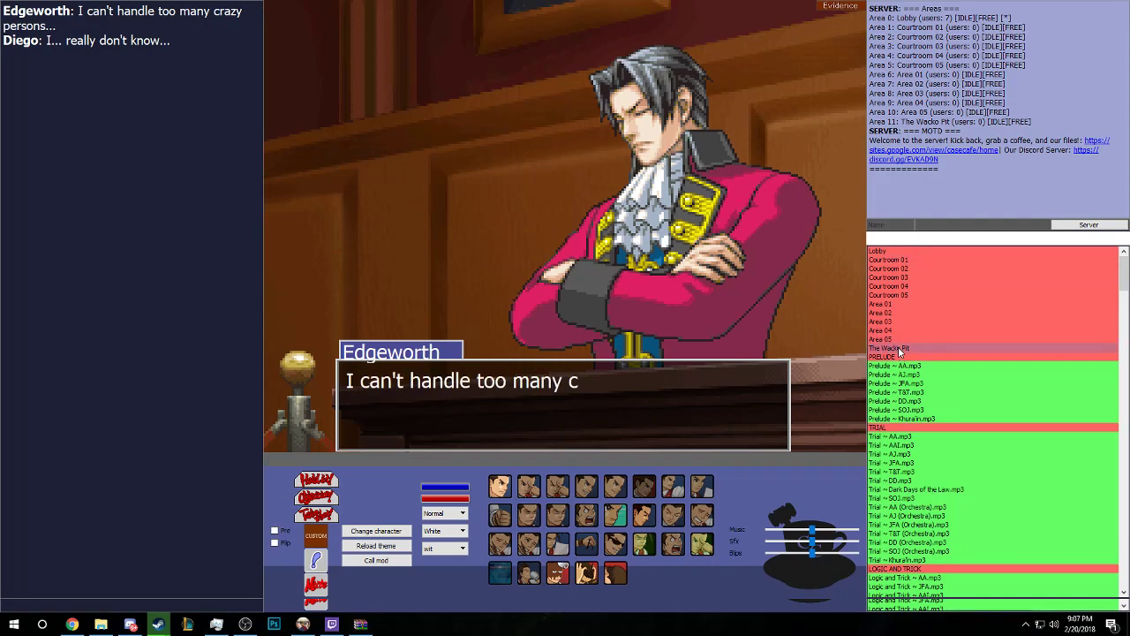
{"action": "double_click", "coordinate": [898, 348]}
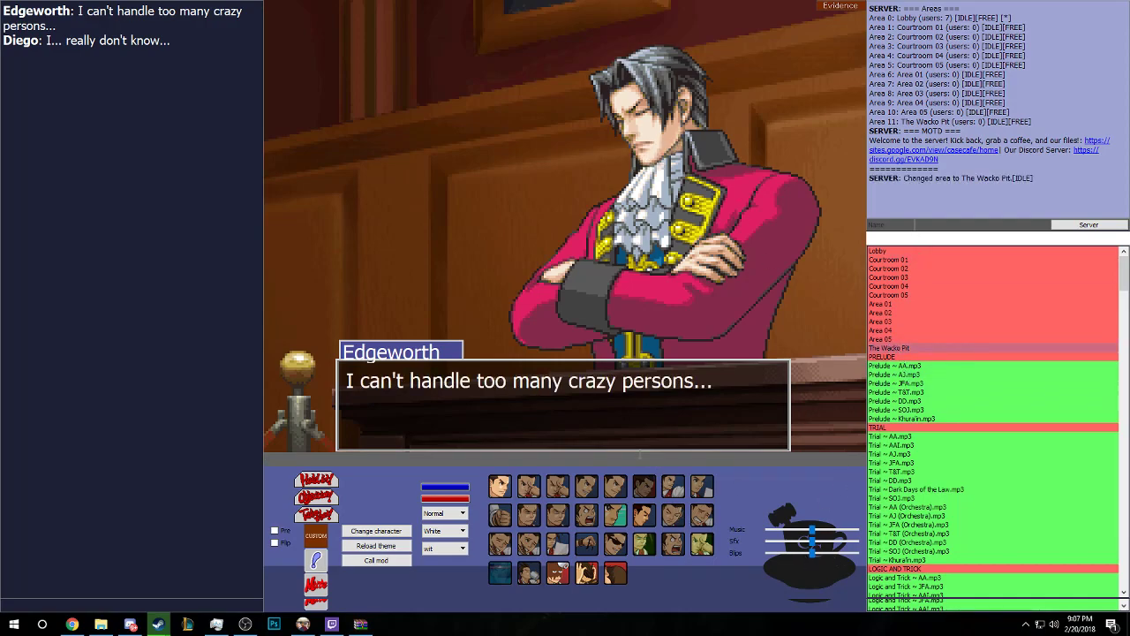
{"action": "left_click", "coordinate": [528, 485]}
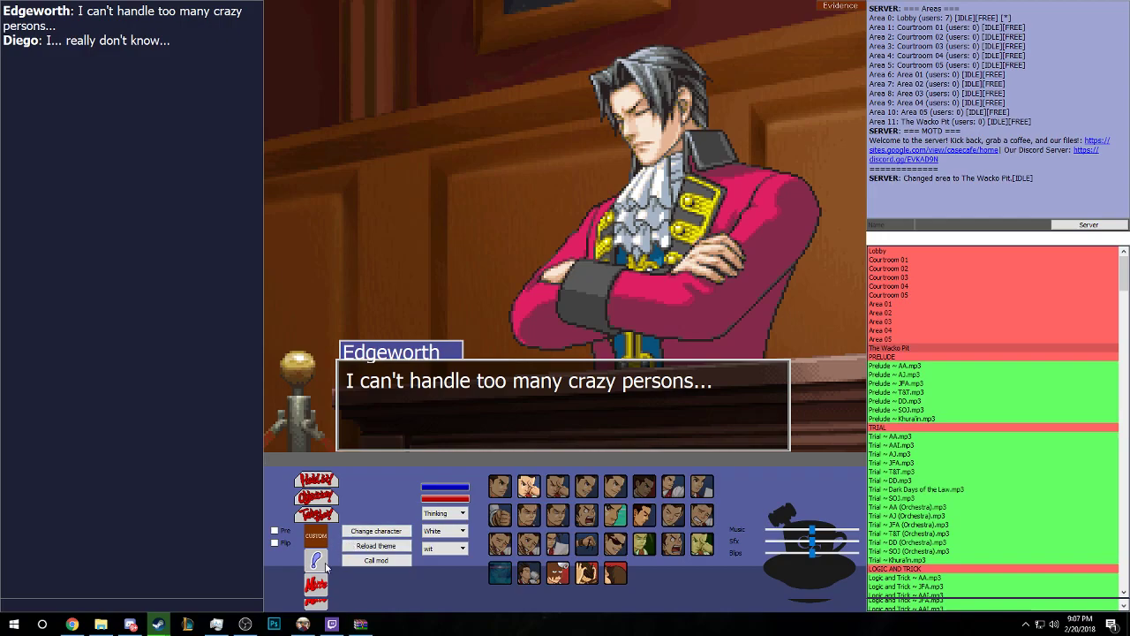
{"action": "key", "text": "Return"}
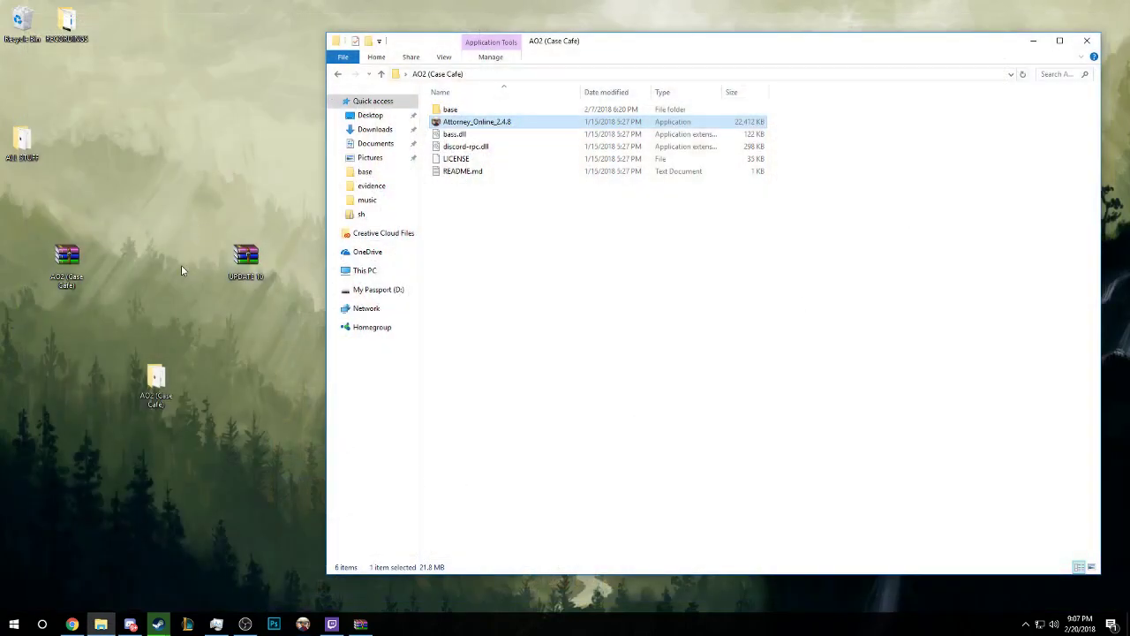
Place the UPDATE 10 archive beside the AO2 archive on the desktop and close File Explorer.
{"action": "left_click_drag", "start_coordinate": [137, 256], "coordinate": [133, 259]}
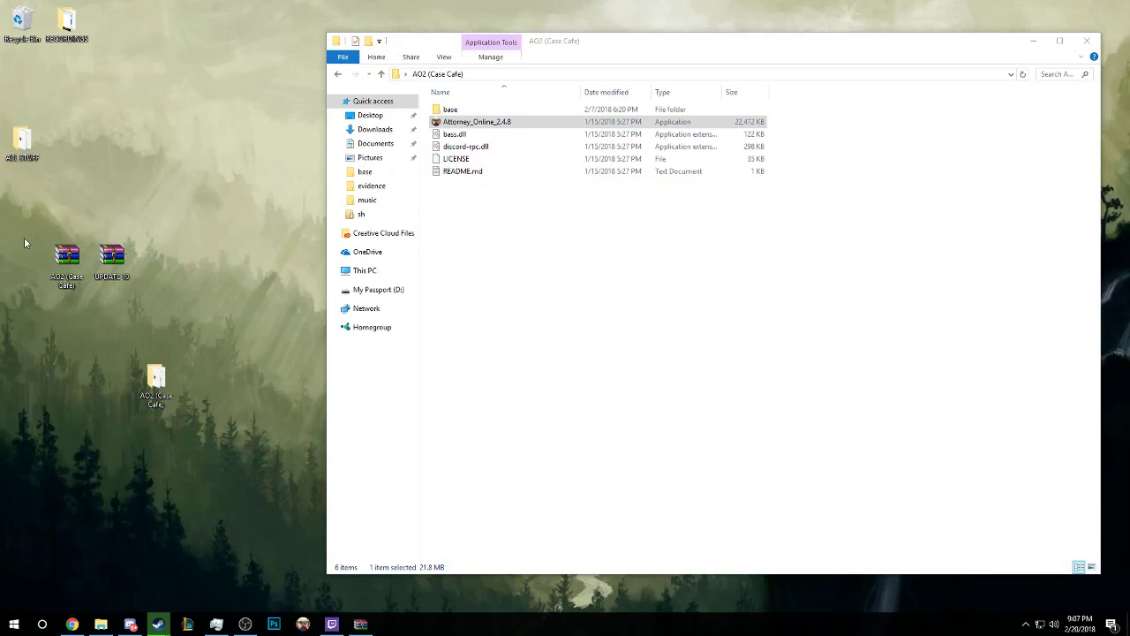
{"action": "left_click_drag", "start_coordinate": [39, 202], "coordinate": [192, 279]}
{"action": "left_click", "coordinate": [1088, 41]}
{"action": "left_click", "coordinate": [1088, 44]}
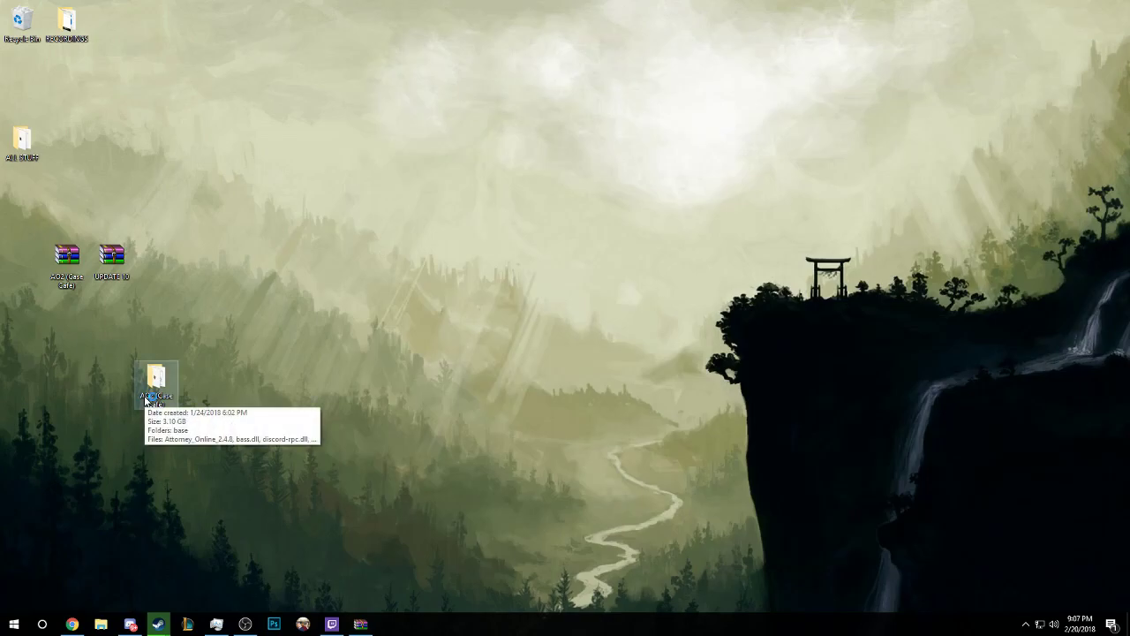